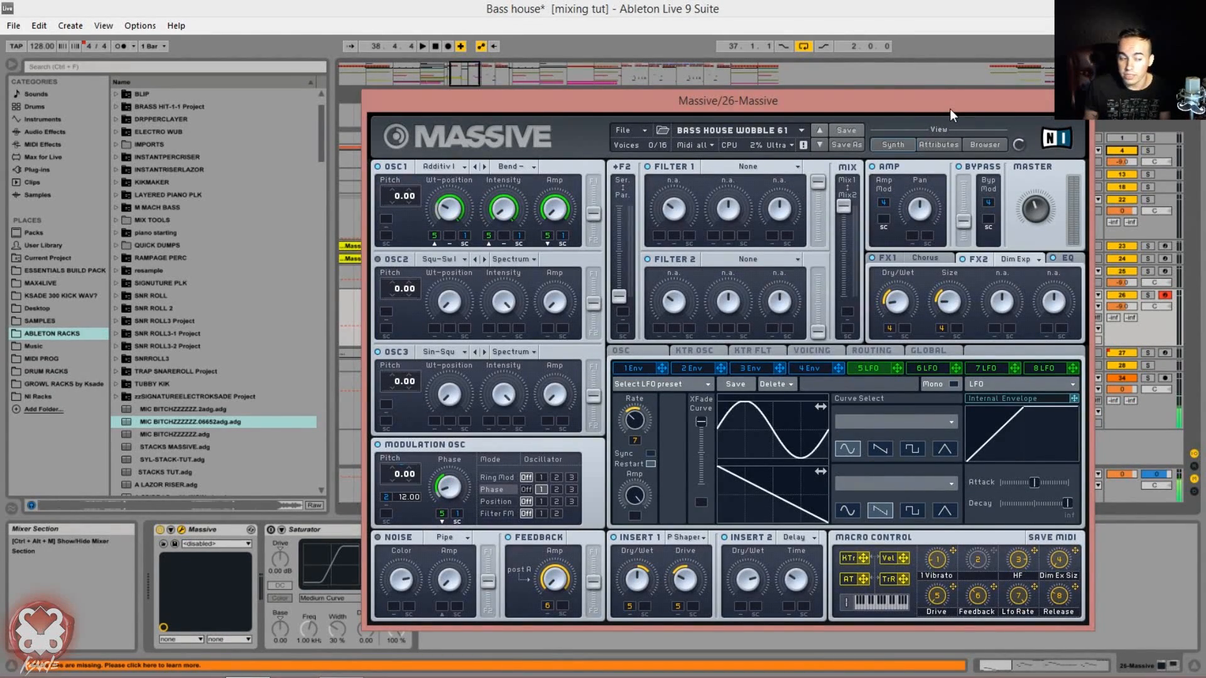
- Start a new empty sound in the Massive synth on track 26
{"action": "left_click_drag", "start_coordinate": [950, 108], "coordinate": [952, 111]}
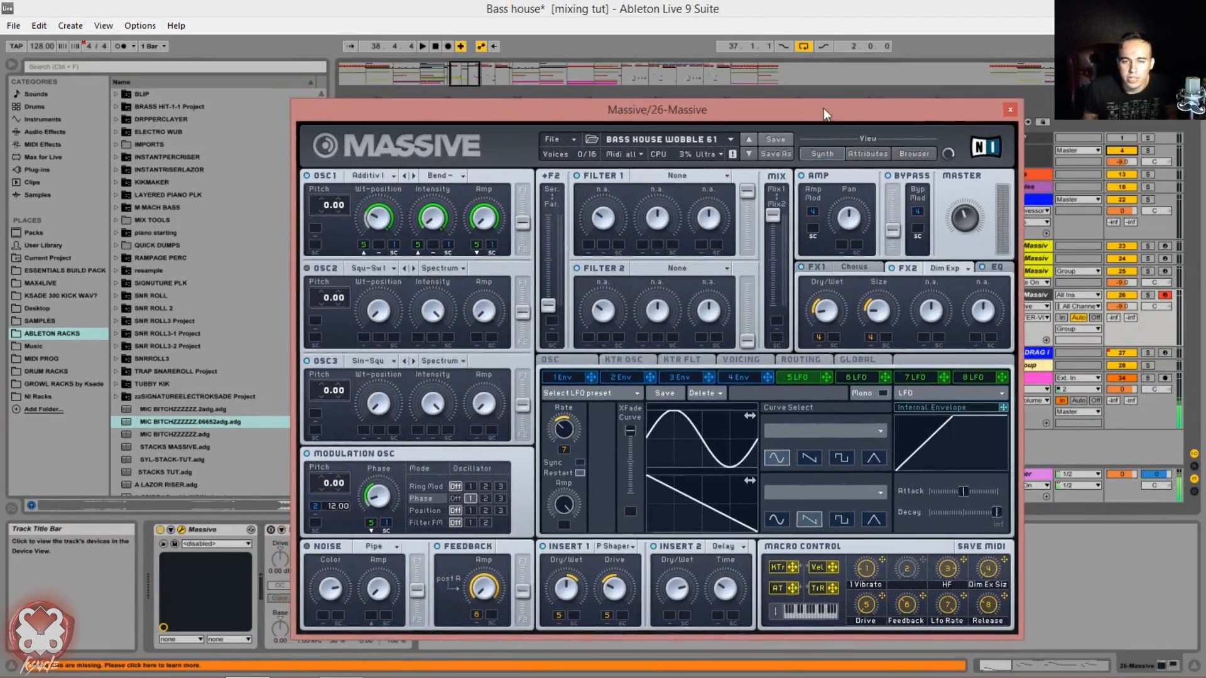
{"action": "left_click_drag", "start_coordinate": [824, 109], "coordinate": [848, 103]}
{"action": "left_click", "coordinate": [578, 134]}
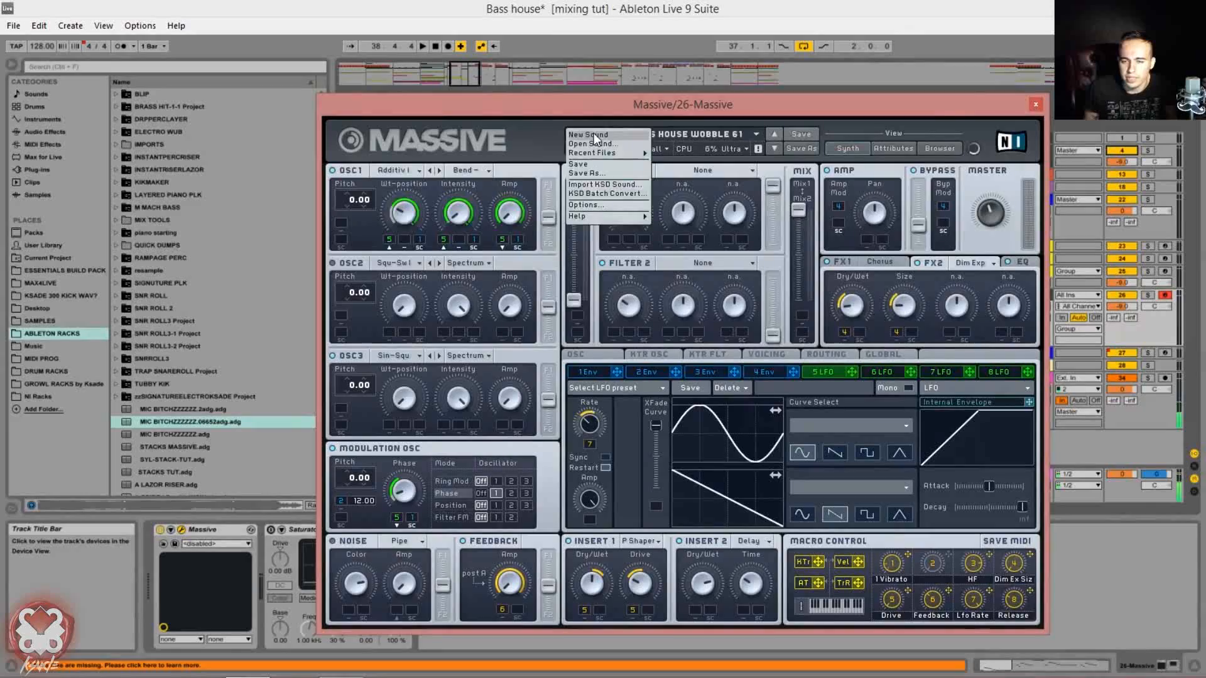
{"action": "left_click", "coordinate": [579, 45]}
- Move the synth window aside to inspect the MIDI clip at bar 37 on track 26, and bring the window back
{"action": "left_click_drag", "start_coordinate": [514, 103], "coordinate": [306, 488]}
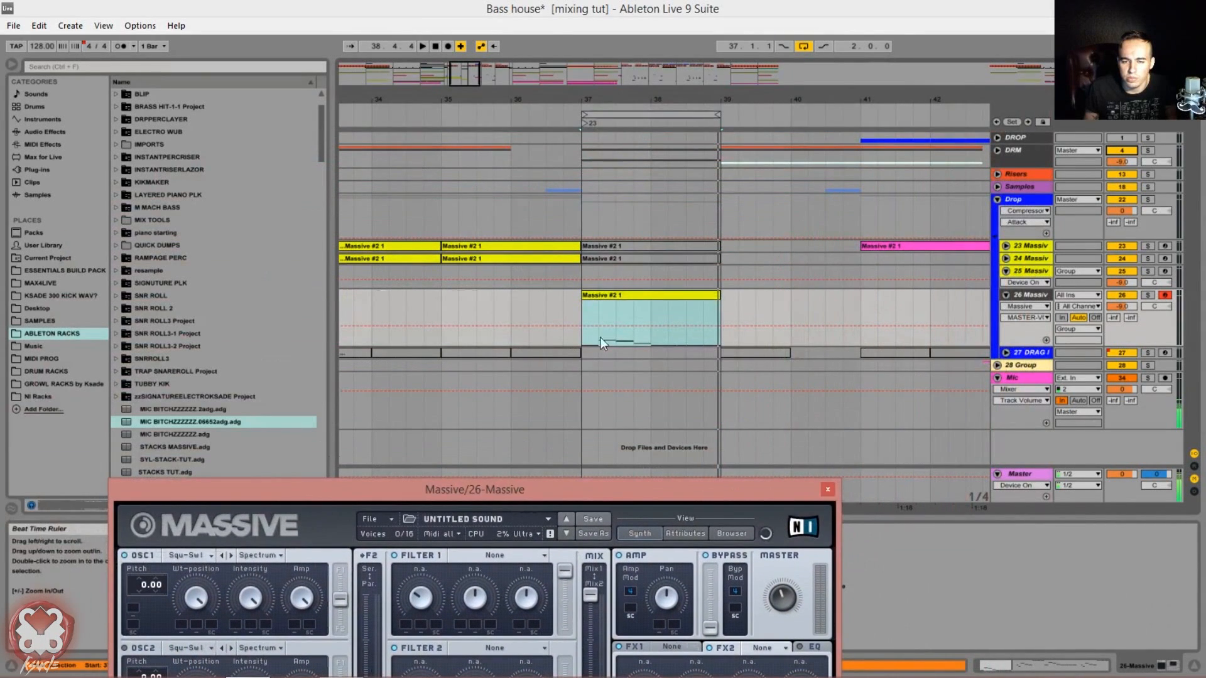
{"action": "double_click", "coordinate": [644, 293]}
{"action": "left_click_drag", "start_coordinate": [706, 493], "coordinate": [898, 593]}
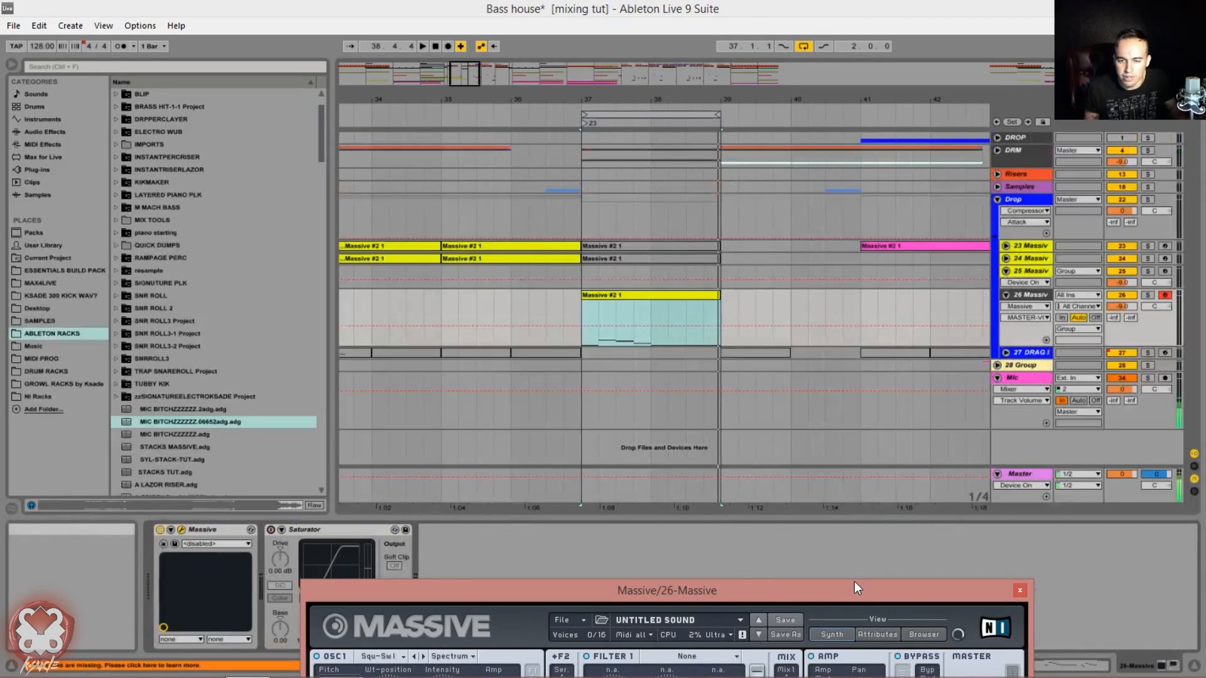
{"action": "left_click_drag", "start_coordinate": [854, 582], "coordinate": [869, 100]}
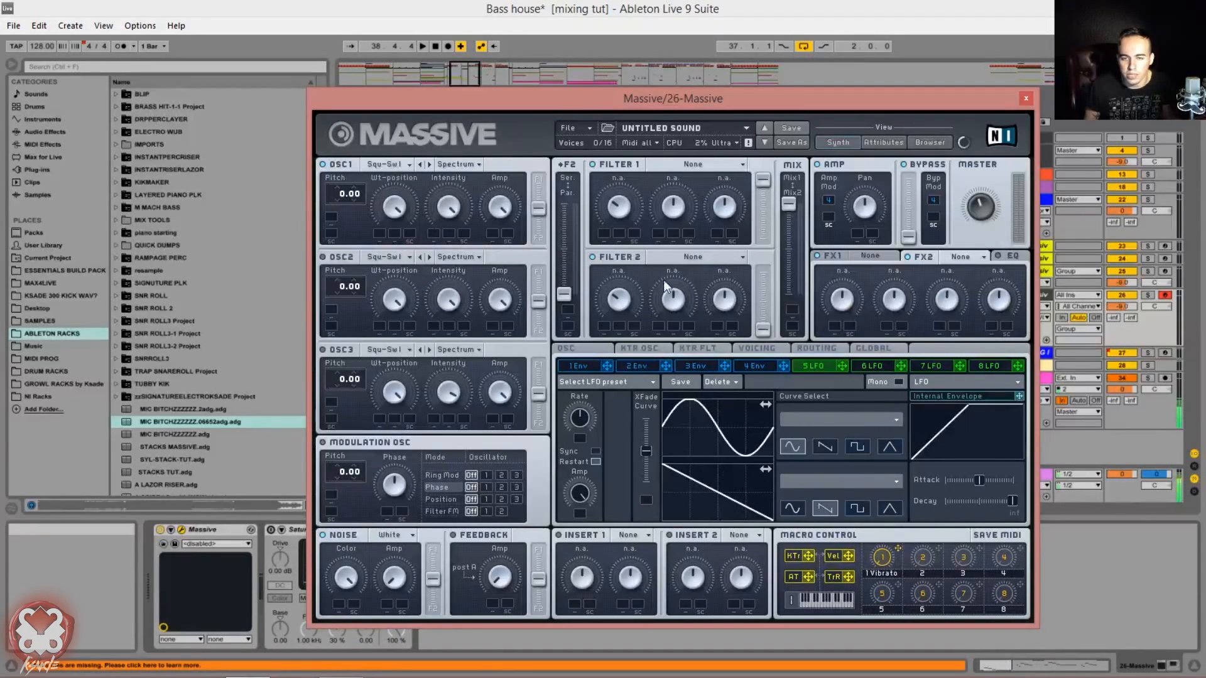
- Enable Restart via Gate for the oscillator phases and set the pitchbend range to 12.00 up and -12.00 down
{"action": "left_click", "coordinate": [752, 349]}
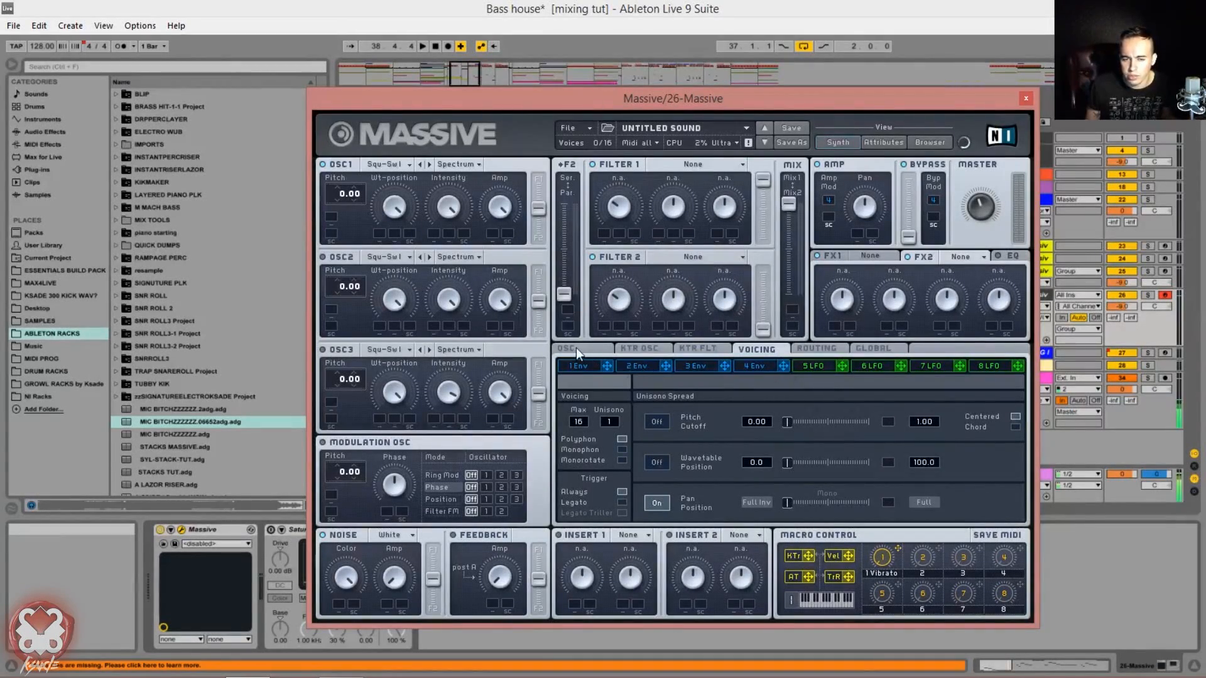
{"action": "left_click", "coordinate": [575, 348]}
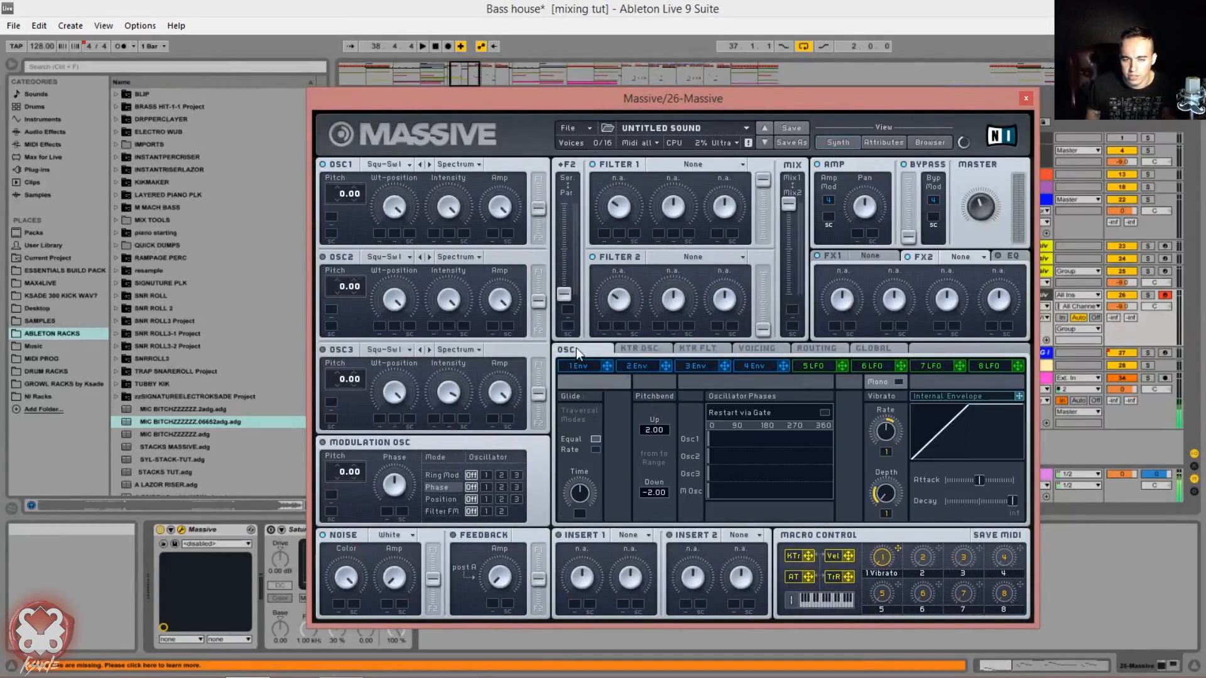
{"action": "left_click", "coordinate": [826, 412]}
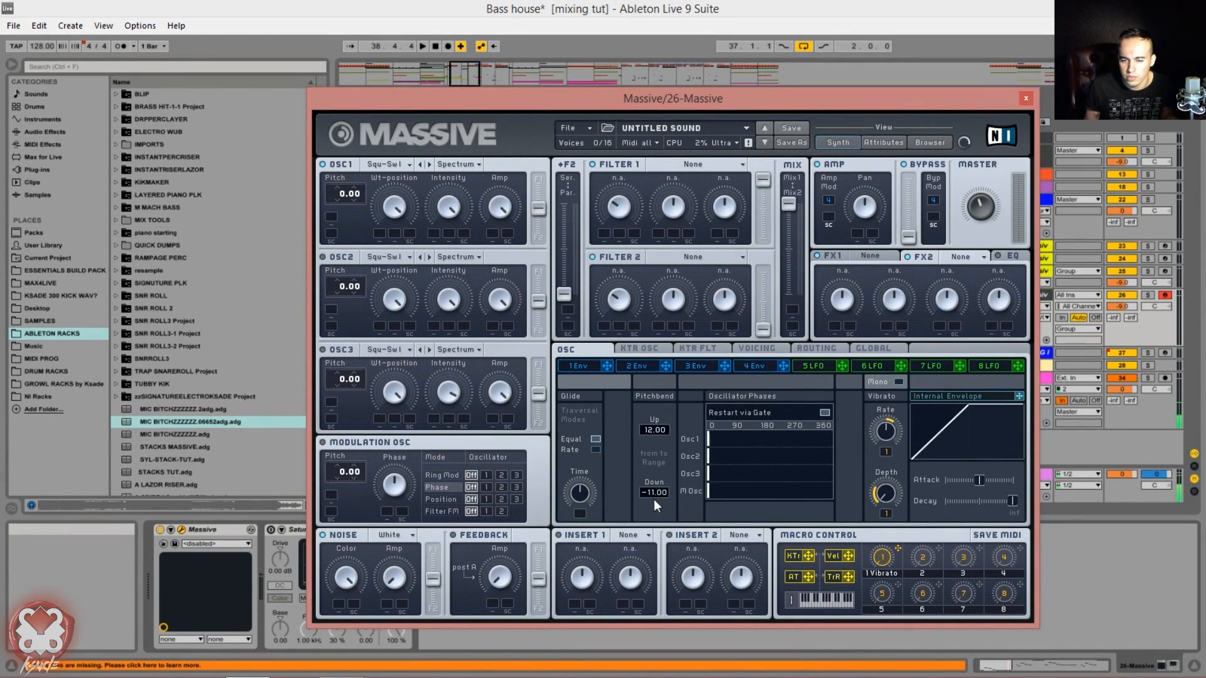
{"action": "left_click_drag", "start_coordinate": [654, 496], "coordinate": [654, 504]}
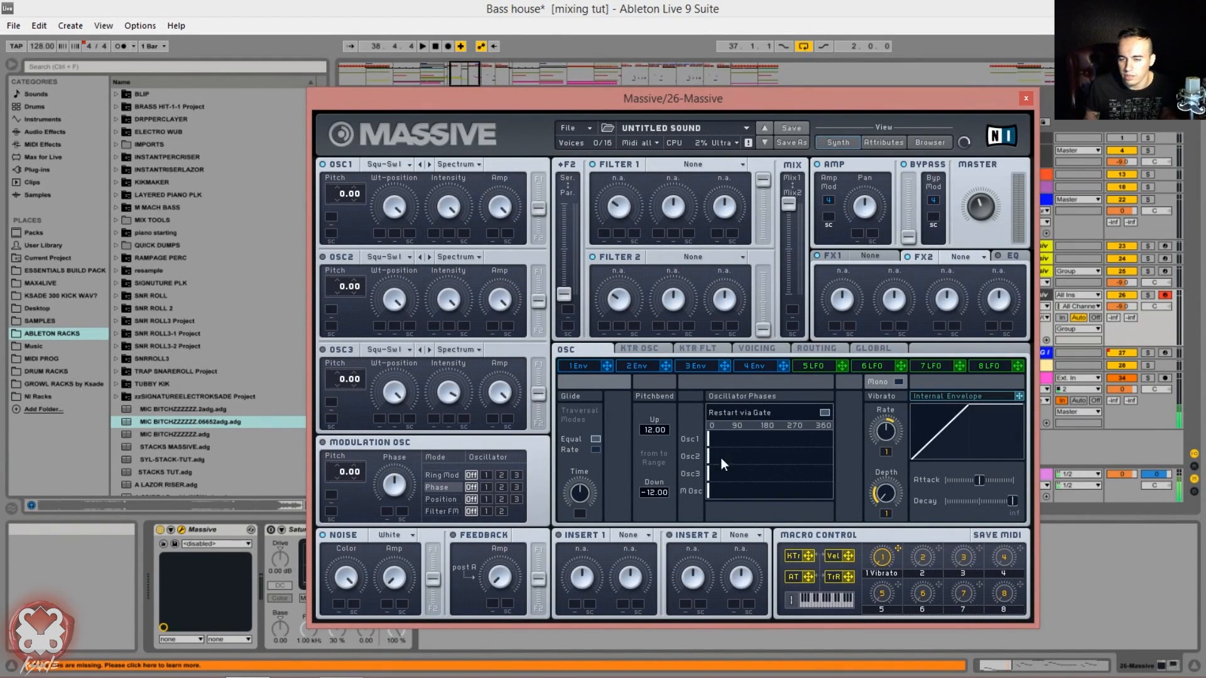
- Shorten the attack of envelope 4, and route oscillator 3 through the bypass into the EQ with the bypass level slightly raised
{"action": "left_click", "coordinate": [755, 363]}
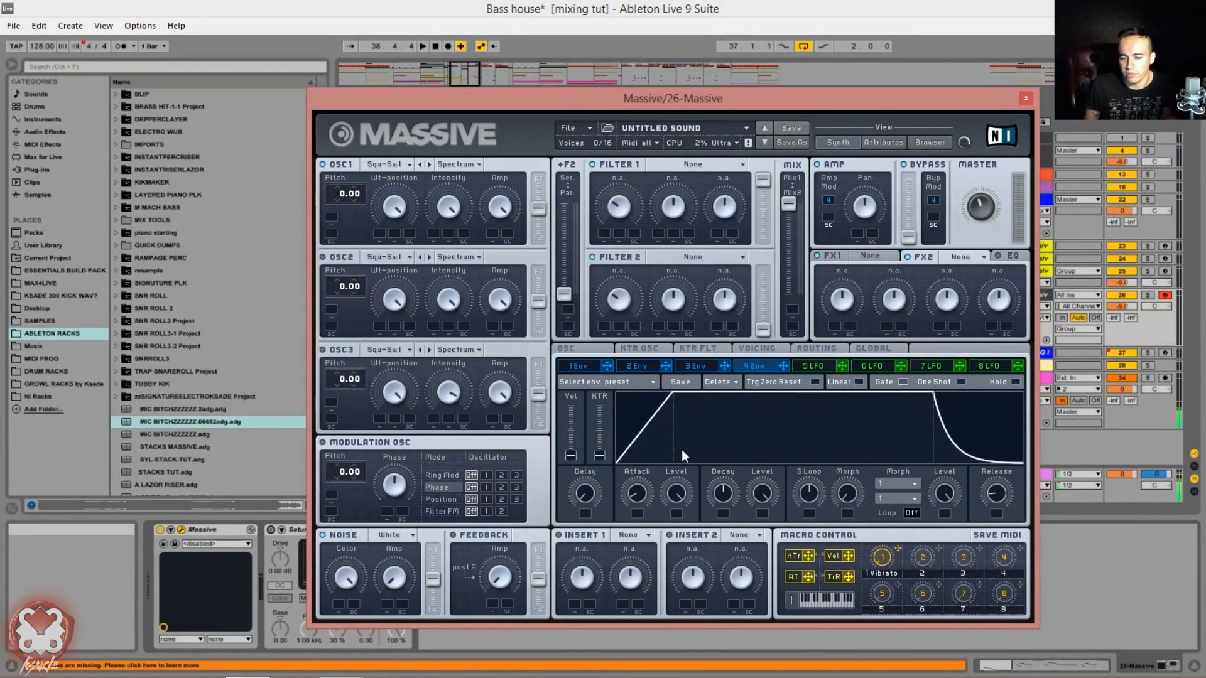
{"action": "left_click_drag", "start_coordinate": [643, 493], "coordinate": [643, 525]}
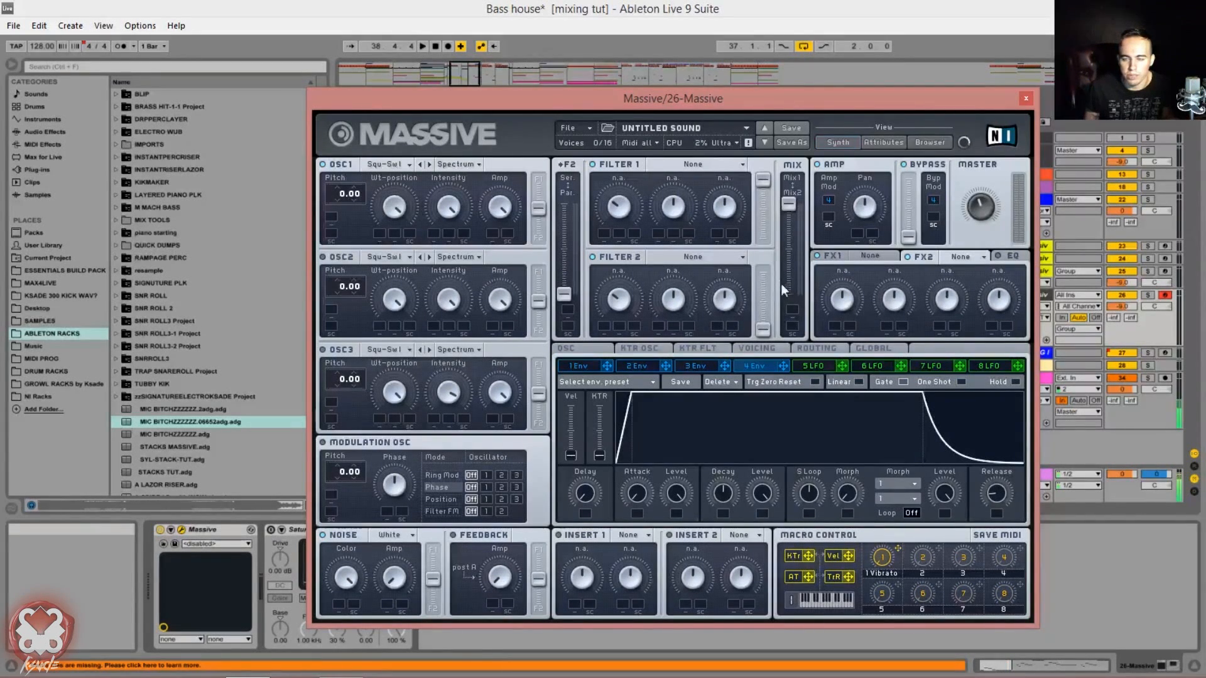
{"action": "left_click", "coordinate": [817, 349]}
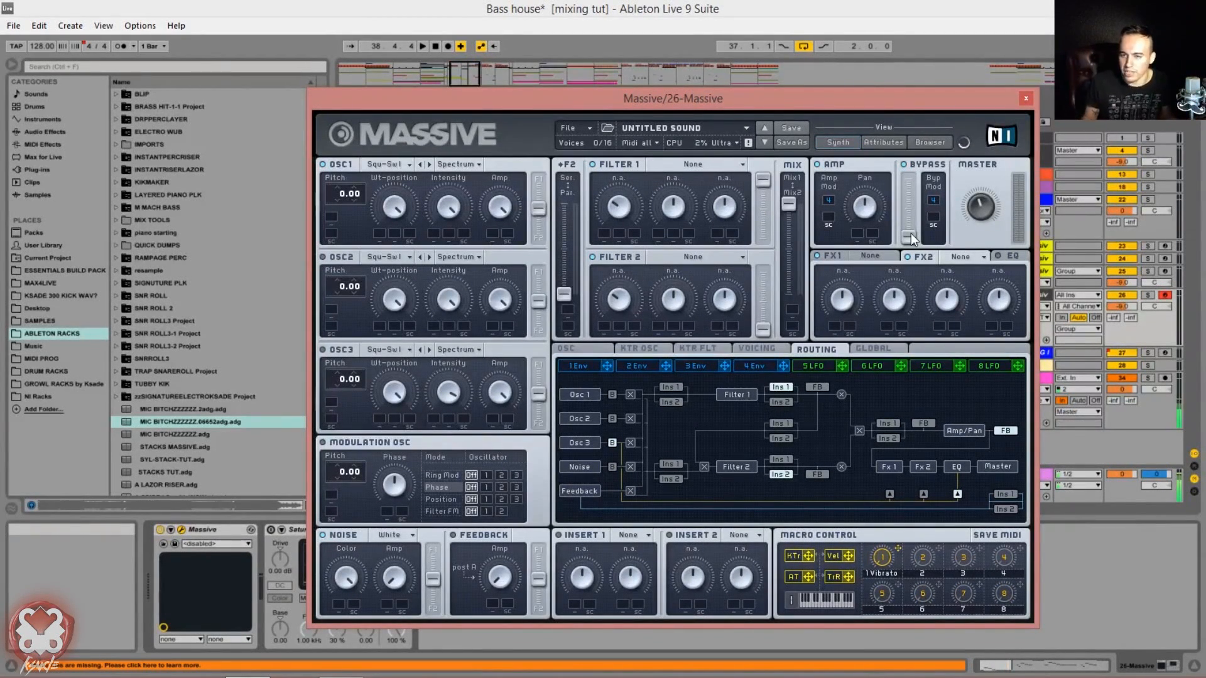
{"action": "left_click_drag", "start_coordinate": [911, 232], "coordinate": [925, 220]}
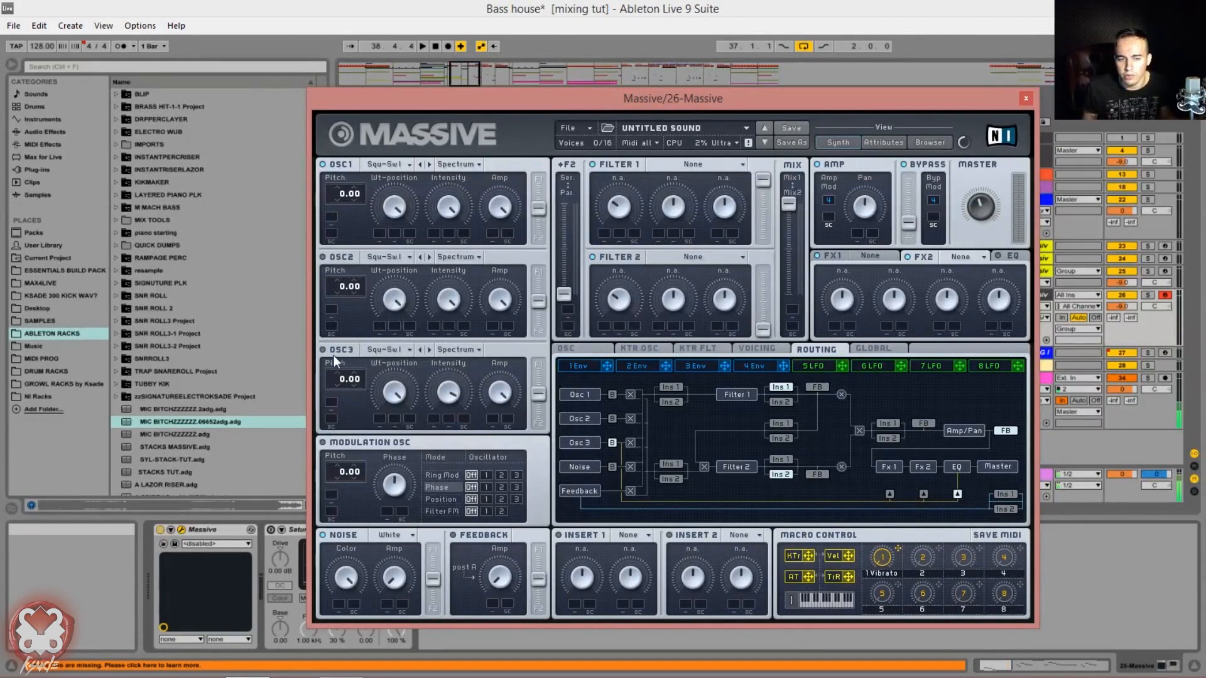
- Set oscillator 3 to the Sin-Square wavetable with Wt-position and Amp fully down and Intensity slightly reduced
{"action": "left_click", "coordinate": [383, 349]}
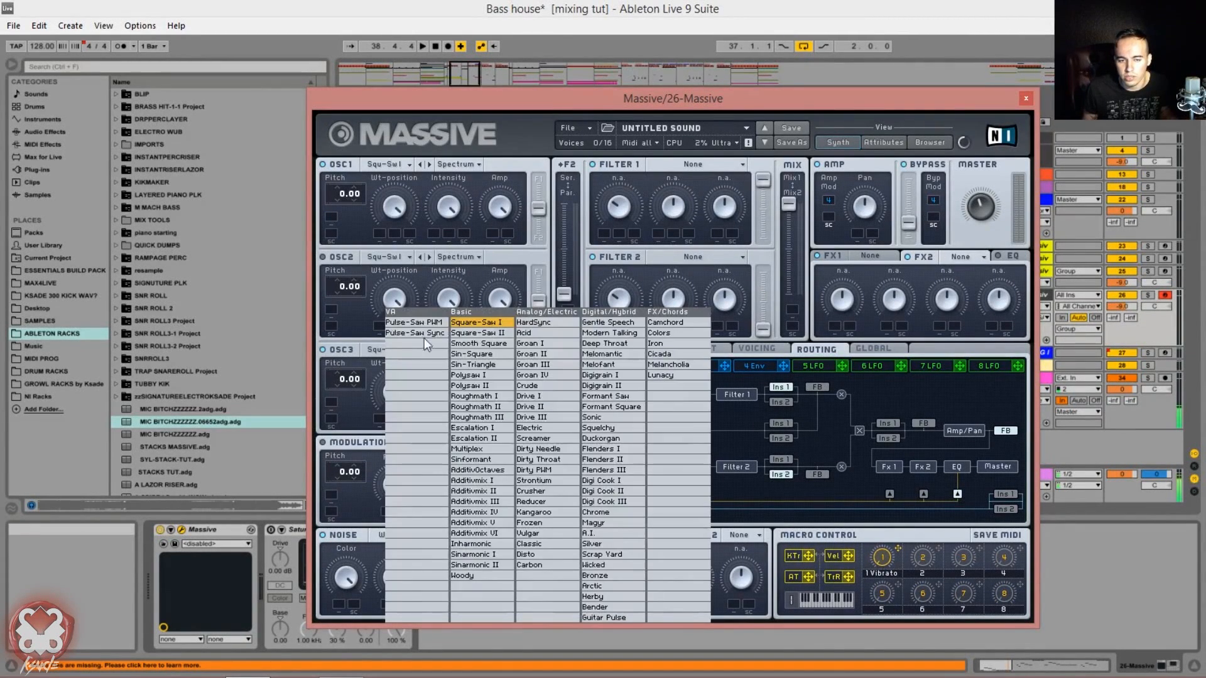
{"action": "left_click", "coordinate": [481, 355]}
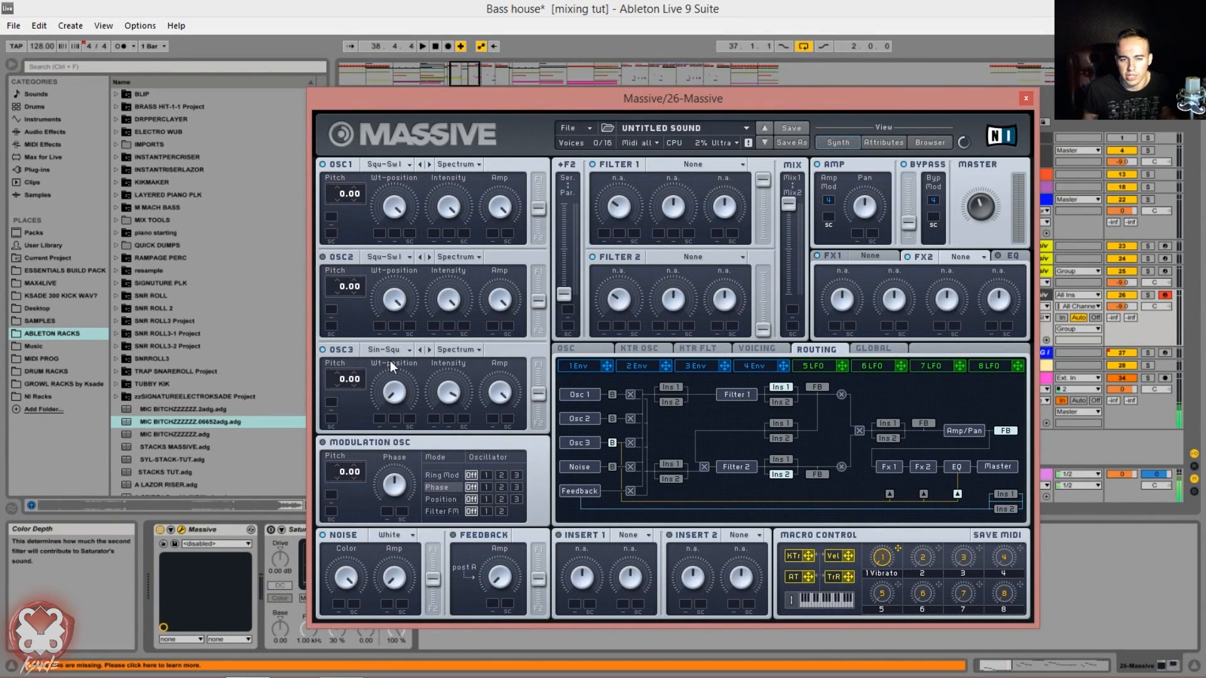
{"action": "left_click_drag", "start_coordinate": [442, 393], "coordinate": [448, 408]}
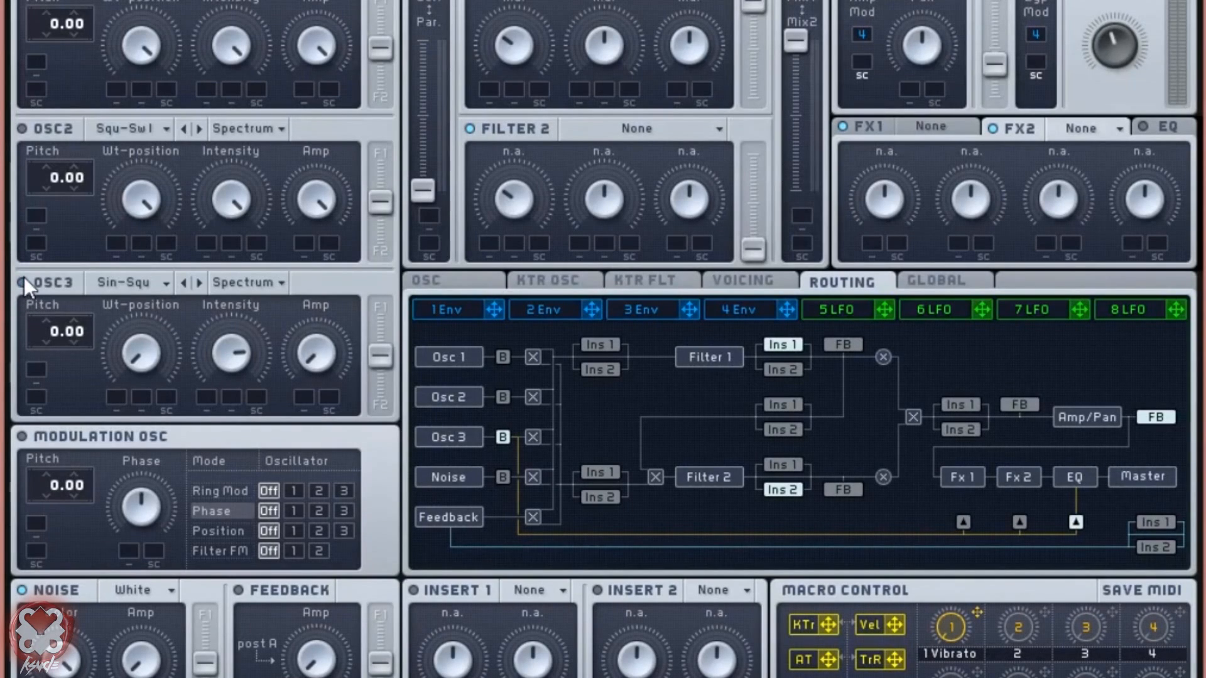
{"action": "left_click", "coordinate": [24, 280]}
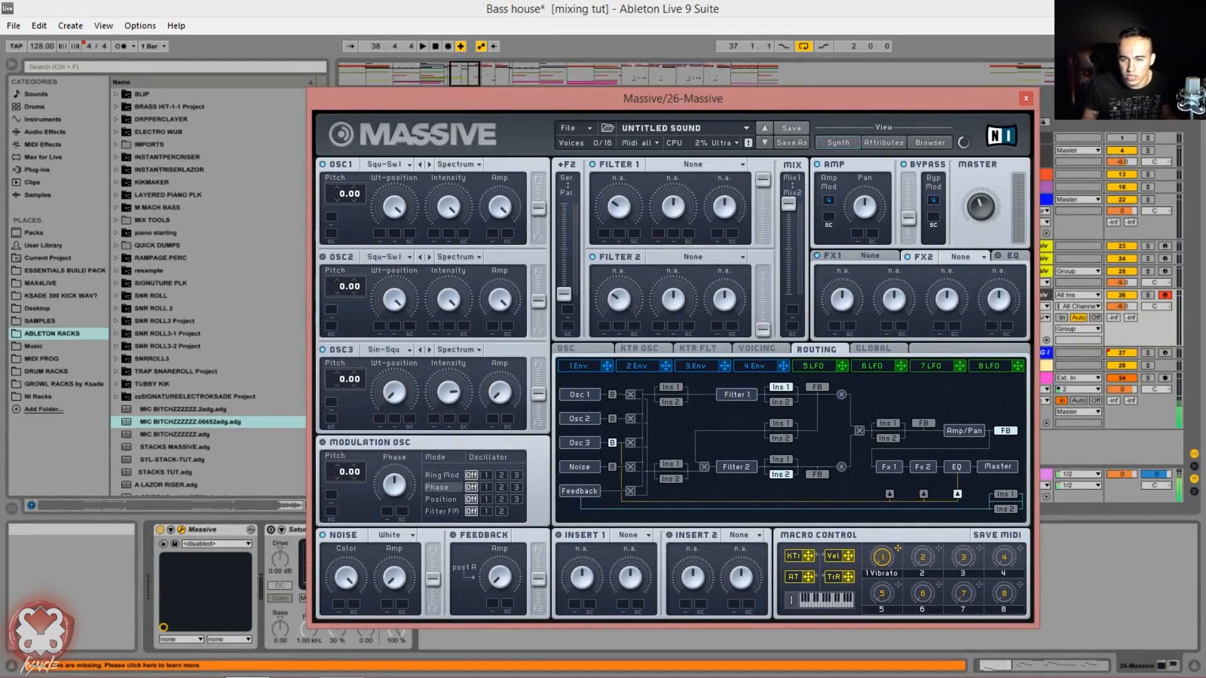
- Assign LFO 5 to oscillator 1's Amp, sync it at a 1/4 ratio with the crossfade fully on the sine, and shift the lower curve's phase
{"action": "key", "text": "alt+Tab"}
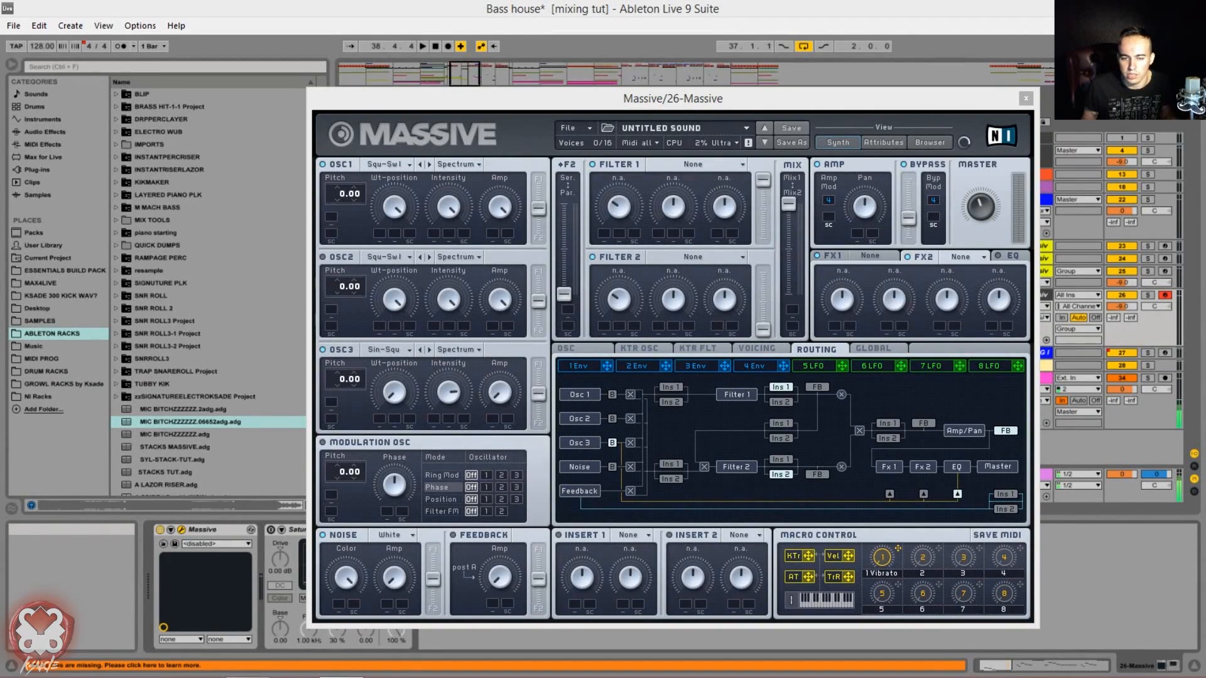
{"action": "left_click", "coordinate": [742, 364]}
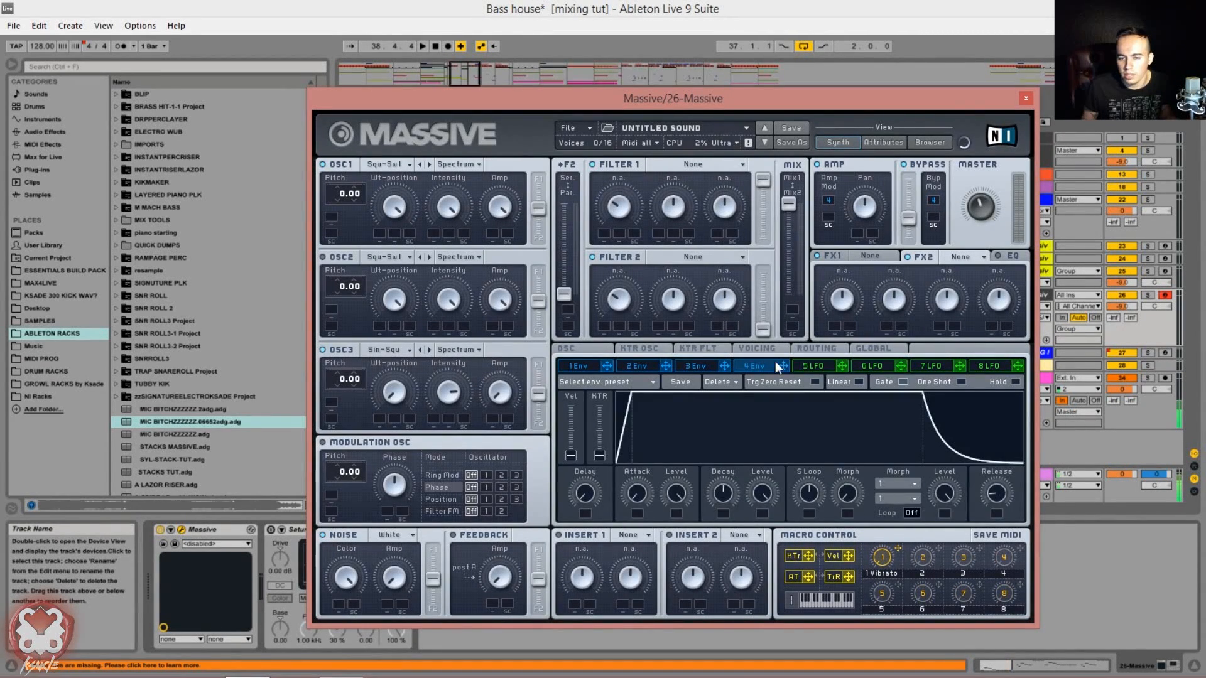
{"action": "left_click", "coordinate": [819, 366]}
{"action": "left_click_drag", "start_coordinate": [840, 365], "coordinate": [492, 238]}
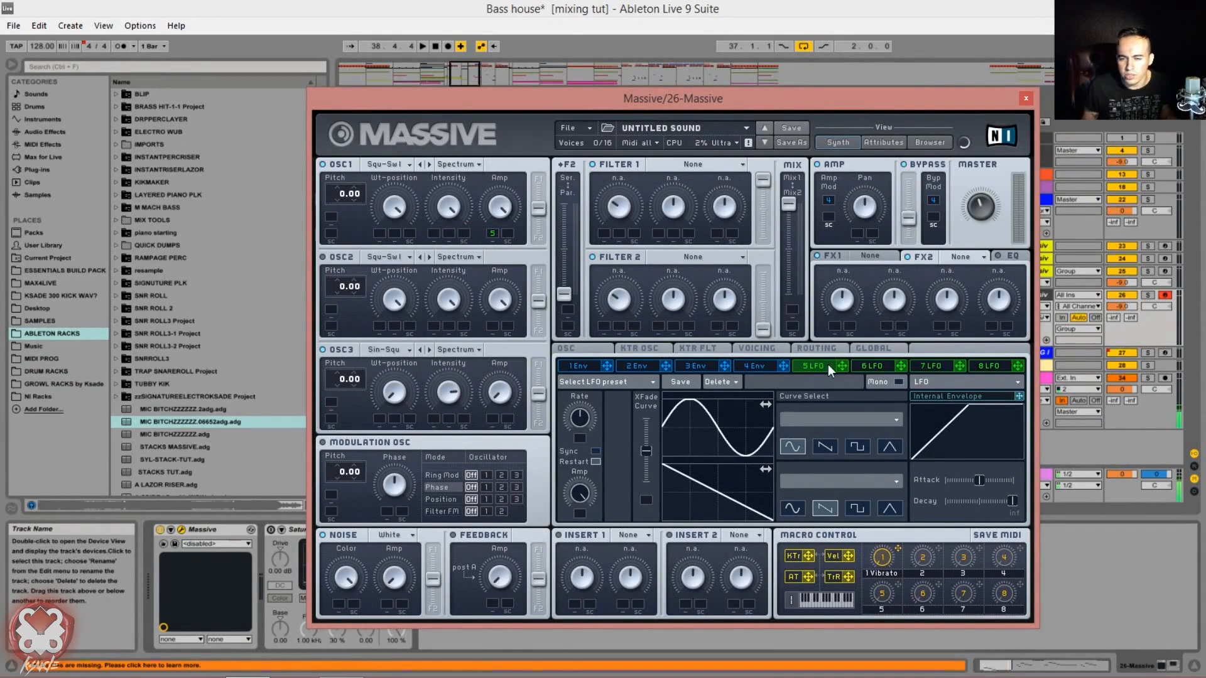
{"action": "left_click", "coordinate": [595, 450]}
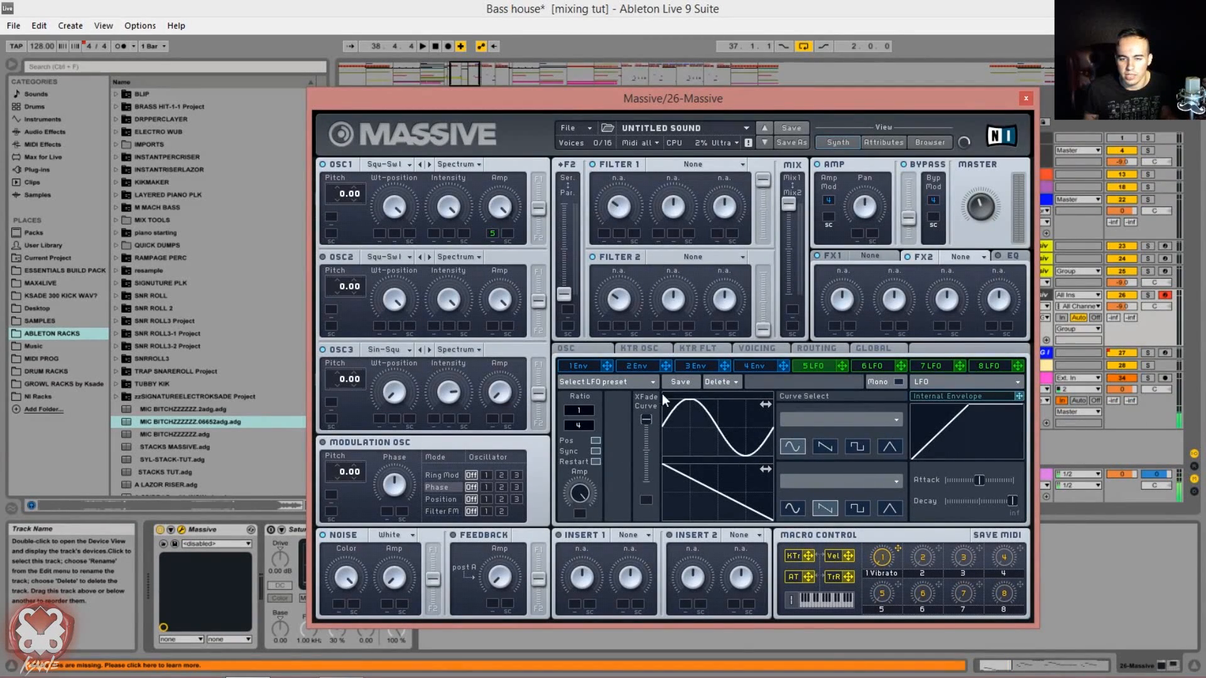
{"action": "left_click_drag", "start_coordinate": [697, 481], "coordinate": [741, 483]}
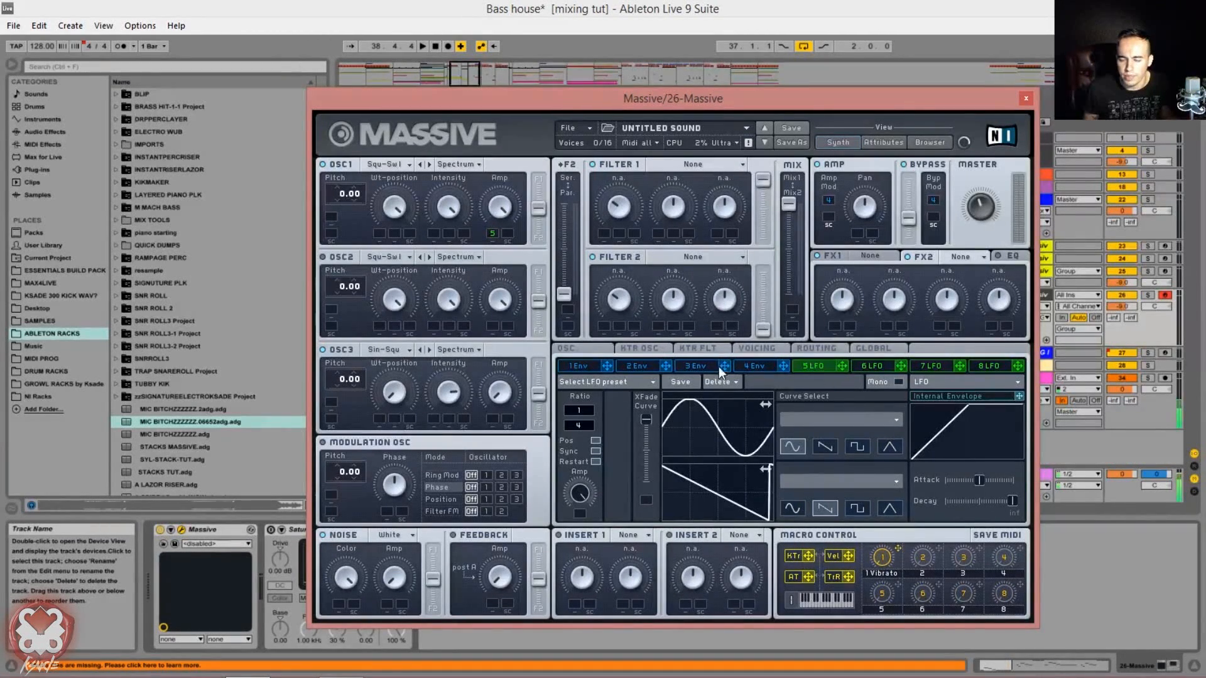
- Shape envelope 1 with minimum attack time, zero attack level and maximum decay level
{"action": "left_click", "coordinate": [576, 370]}
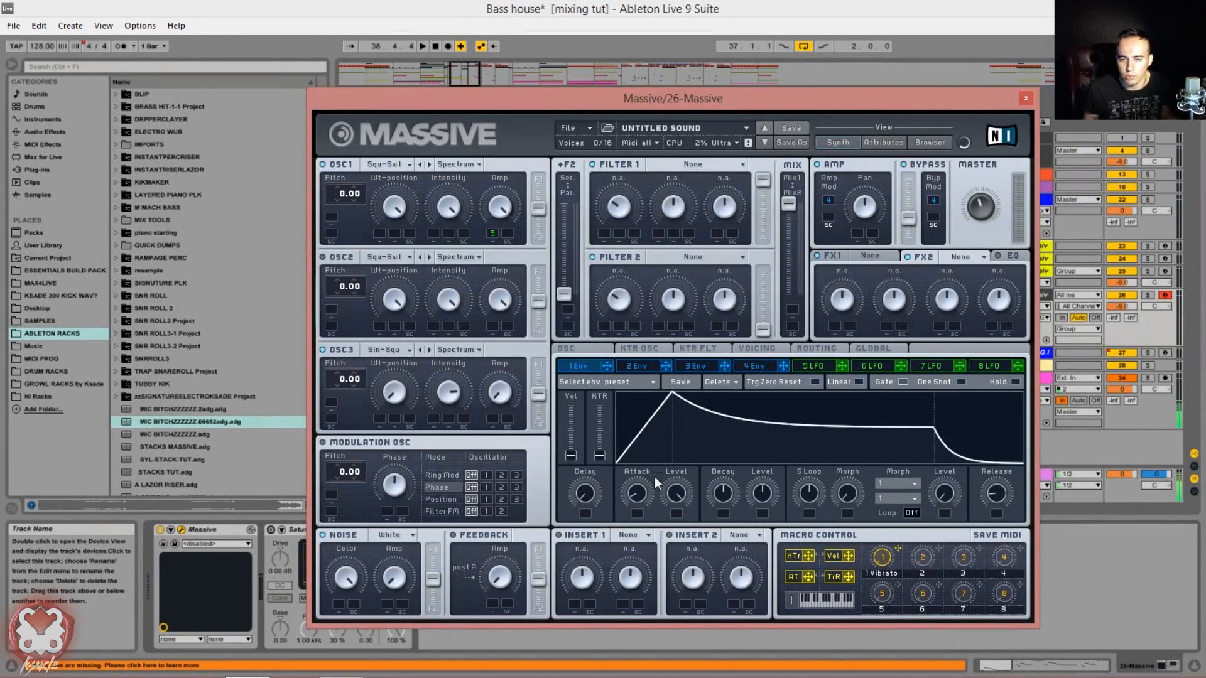
{"action": "left_click_drag", "start_coordinate": [637, 493], "coordinate": [638, 556]}
{"action": "left_click_drag", "start_coordinate": [670, 500], "coordinate": [662, 639]}
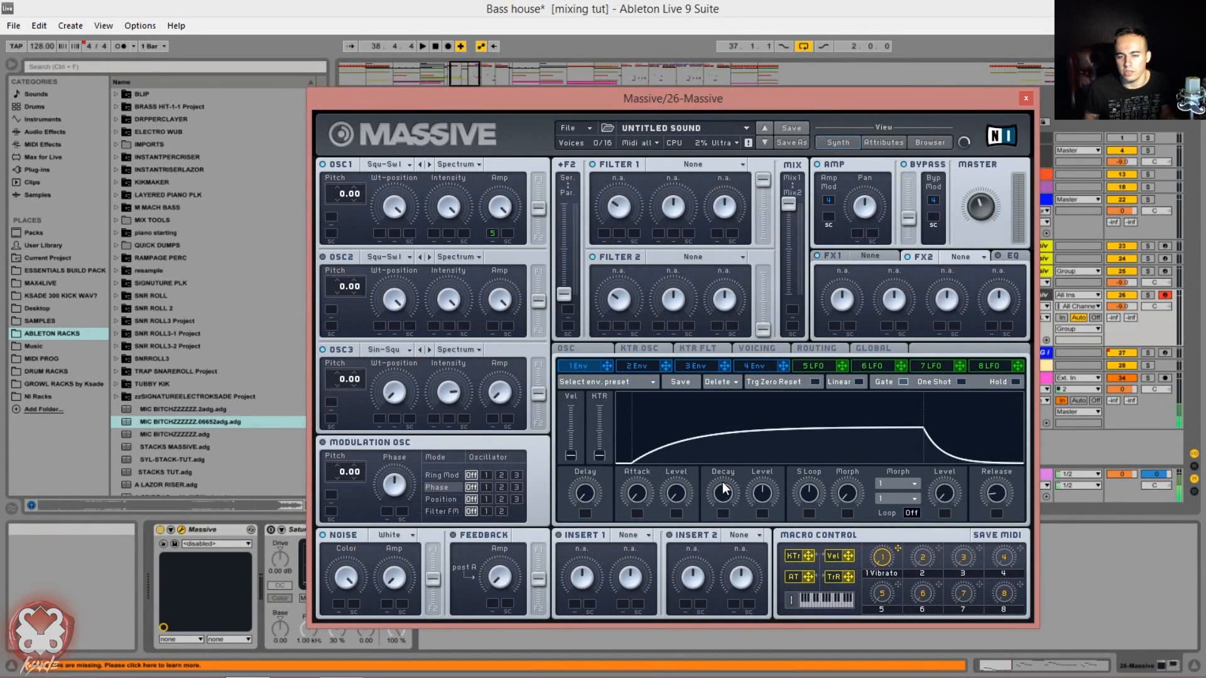
{"action": "left_click_drag", "start_coordinate": [764, 497], "coordinate": [767, 423]}
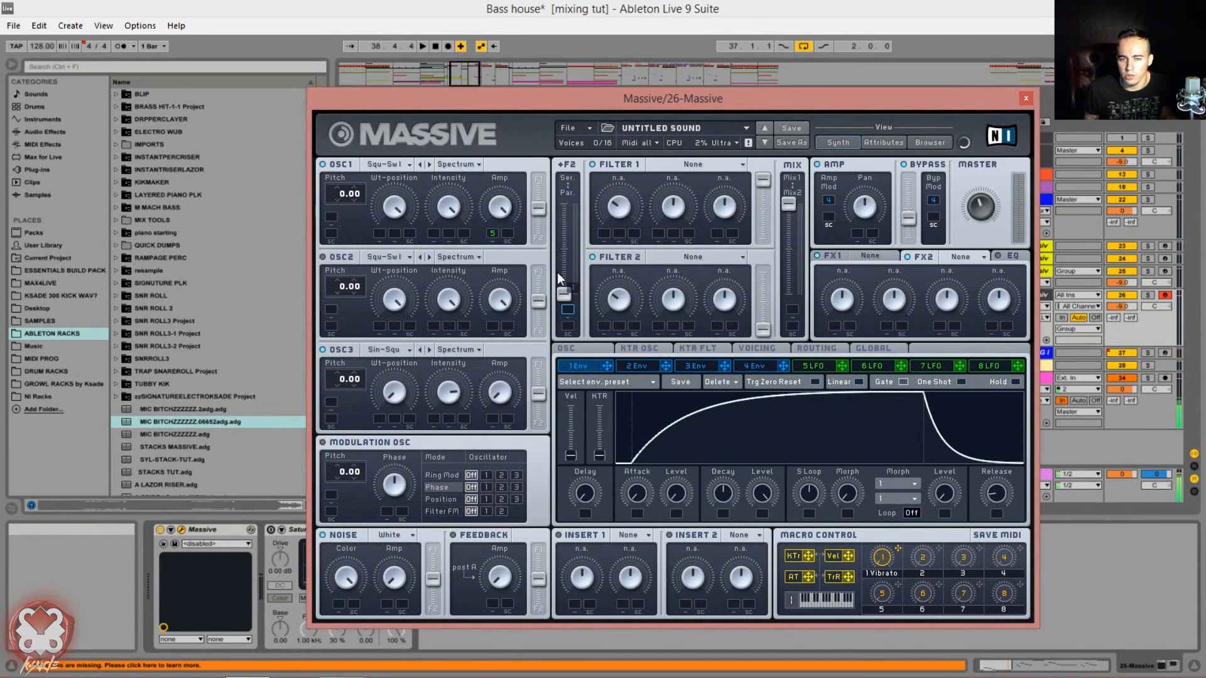
- Add envelope 1 as the sidechain to LFO 5 on oscillator 1's Amp, with Amp fully down and the LFO modulation range at full
{"action": "left_click_drag", "start_coordinate": [513, 237], "coordinate": [512, 239]}
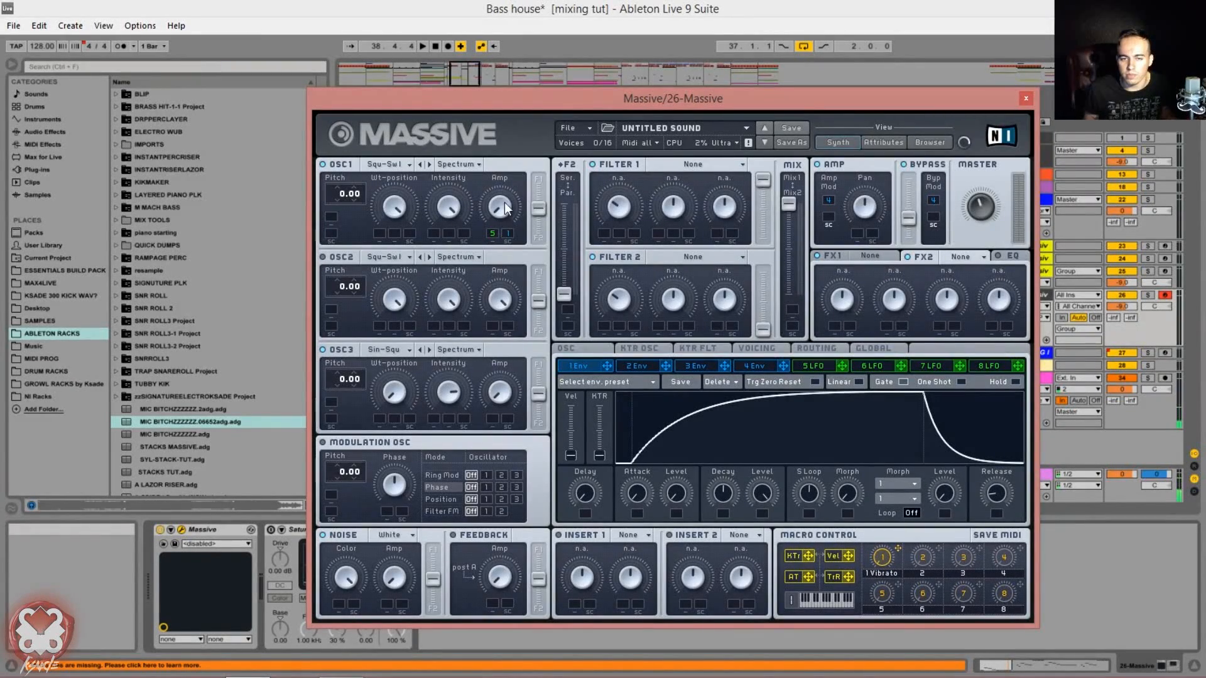
{"action": "left_click_drag", "start_coordinate": [490, 213], "coordinate": [496, 81]}
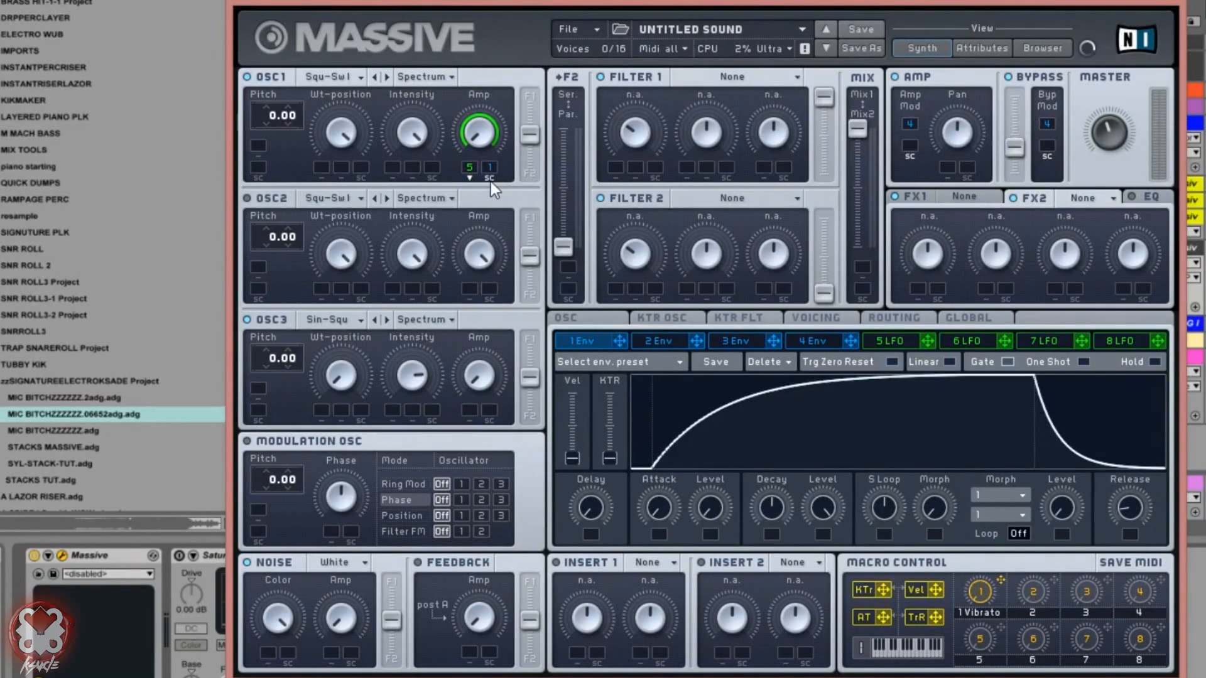
{"action": "left_click_drag", "start_coordinate": [488, 160], "coordinate": [521, 82]}
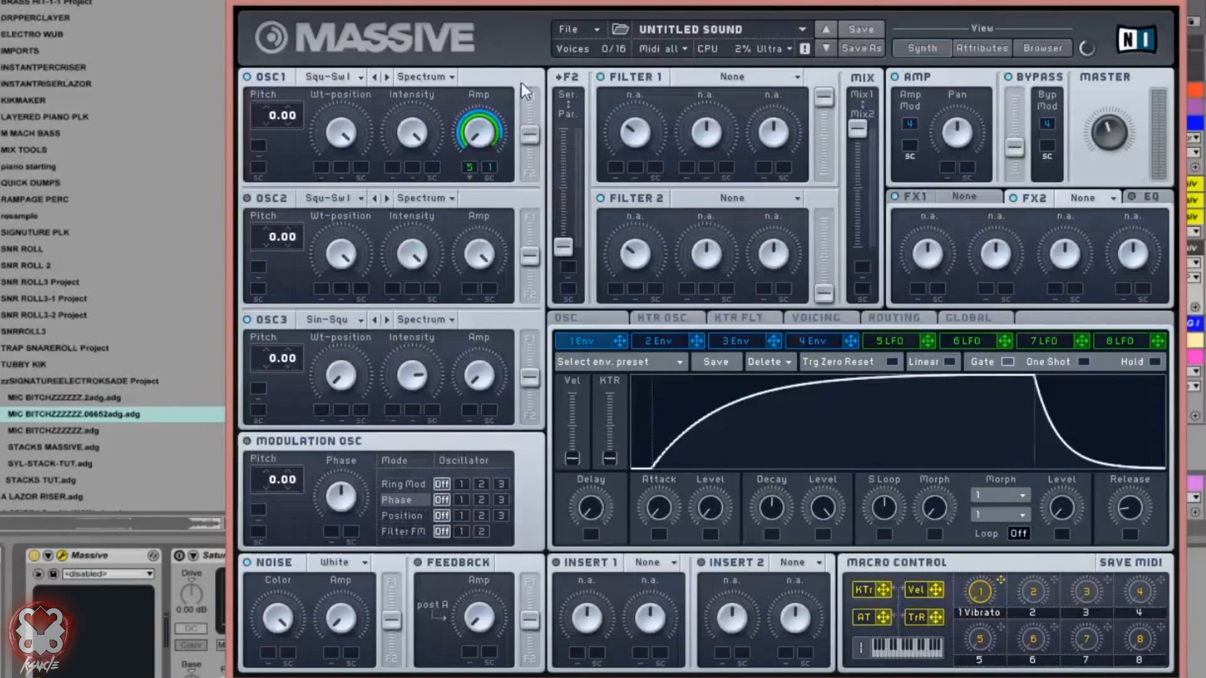
{"action": "left_click", "coordinate": [494, 179]}
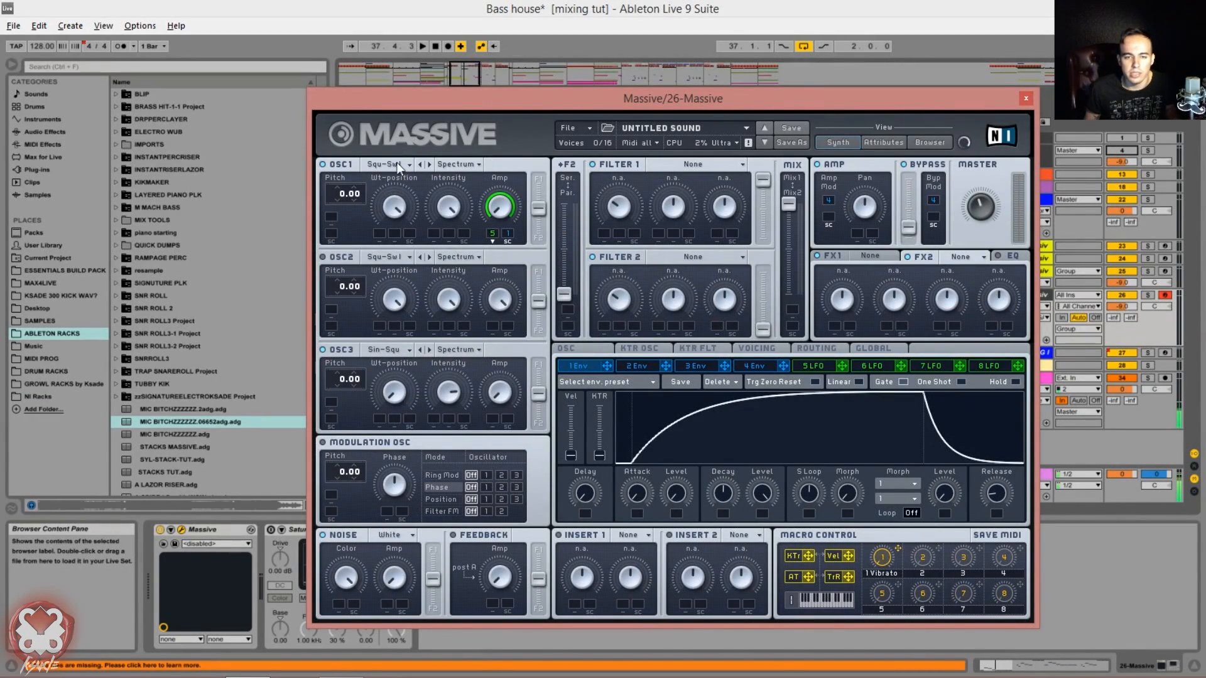
- Change oscillator 1 to the Additivmix I wavetable and modulate its Wt-position from minimum across the full range with LFO 5
{"action": "left_click", "coordinate": [397, 162]}
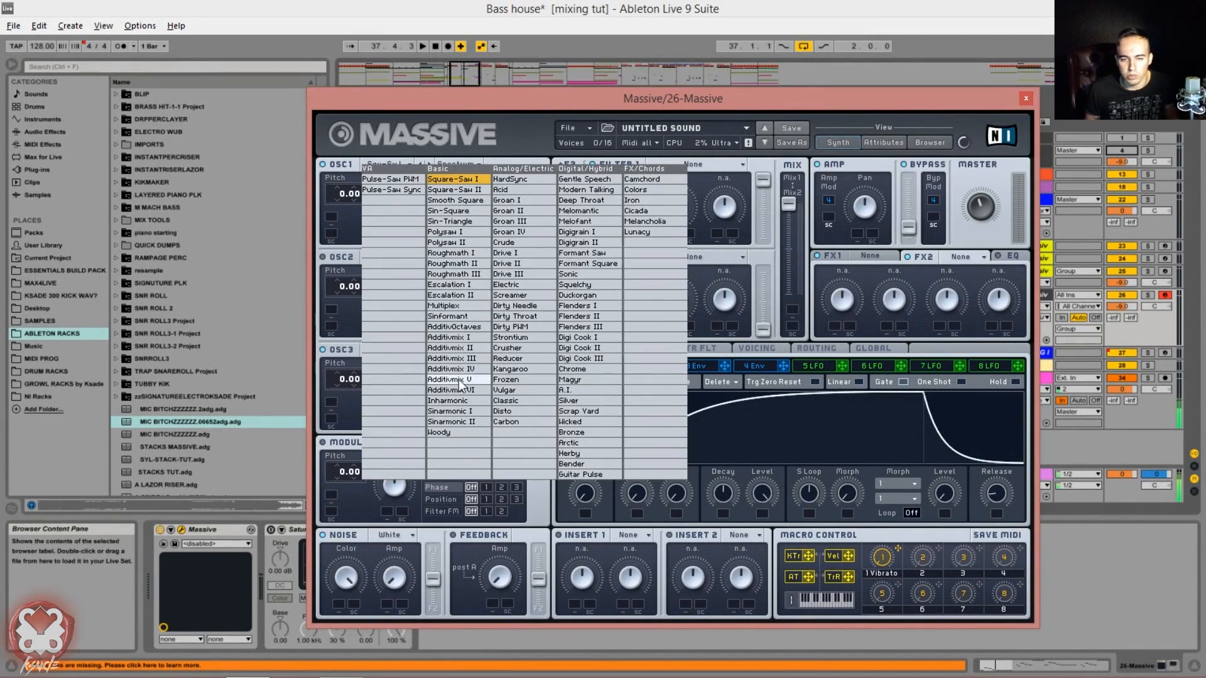
{"action": "left_click", "coordinate": [449, 337]}
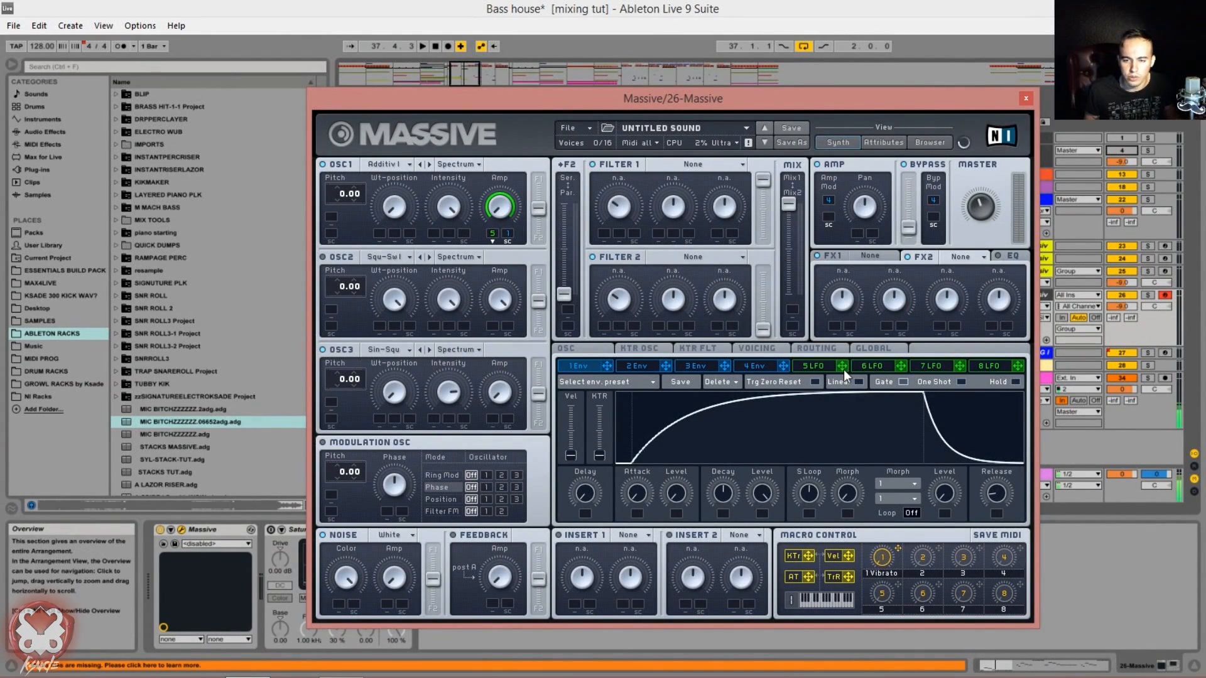
{"action": "left_click_drag", "start_coordinate": [842, 366], "coordinate": [380, 232]}
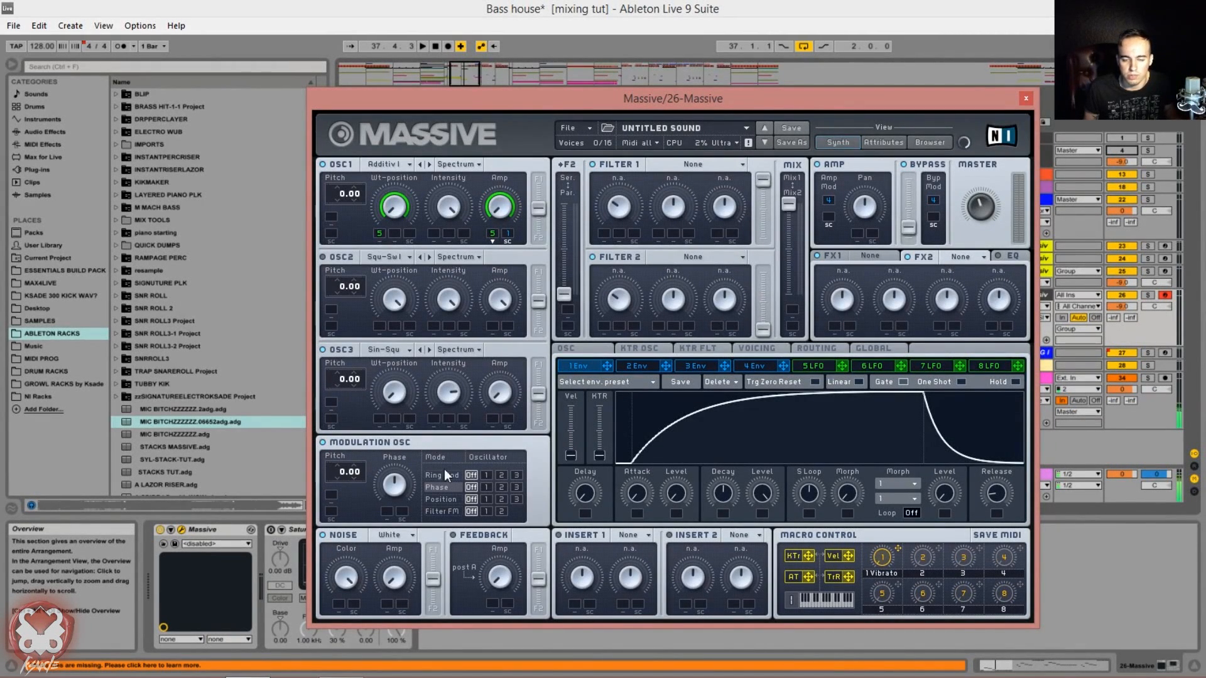
- Apply the modulation oscillator's Phase mode to oscillator 1, modulate its Phase amount with LFO 5, and audition the loop
{"action": "left_click", "coordinate": [485, 487]}
{"action": "left_click", "coordinate": [829, 361]}
{"action": "left_click_drag", "start_coordinate": [840, 364], "coordinate": [400, 510]}
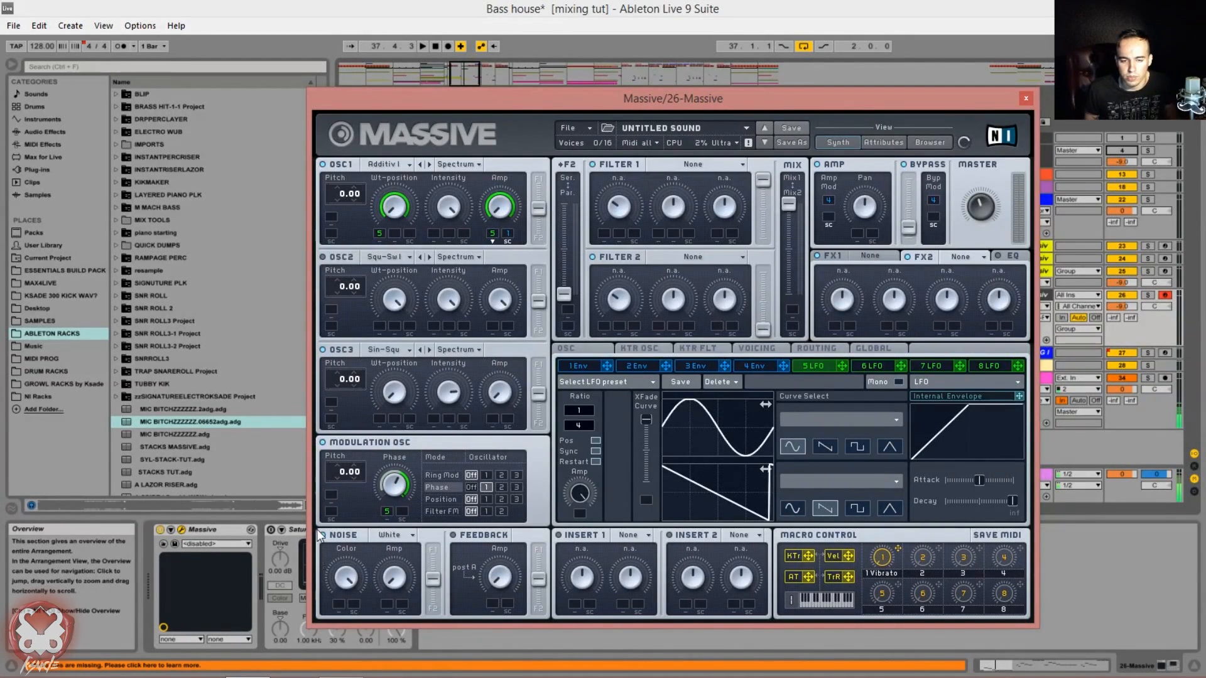
{"action": "key", "text": "space"}
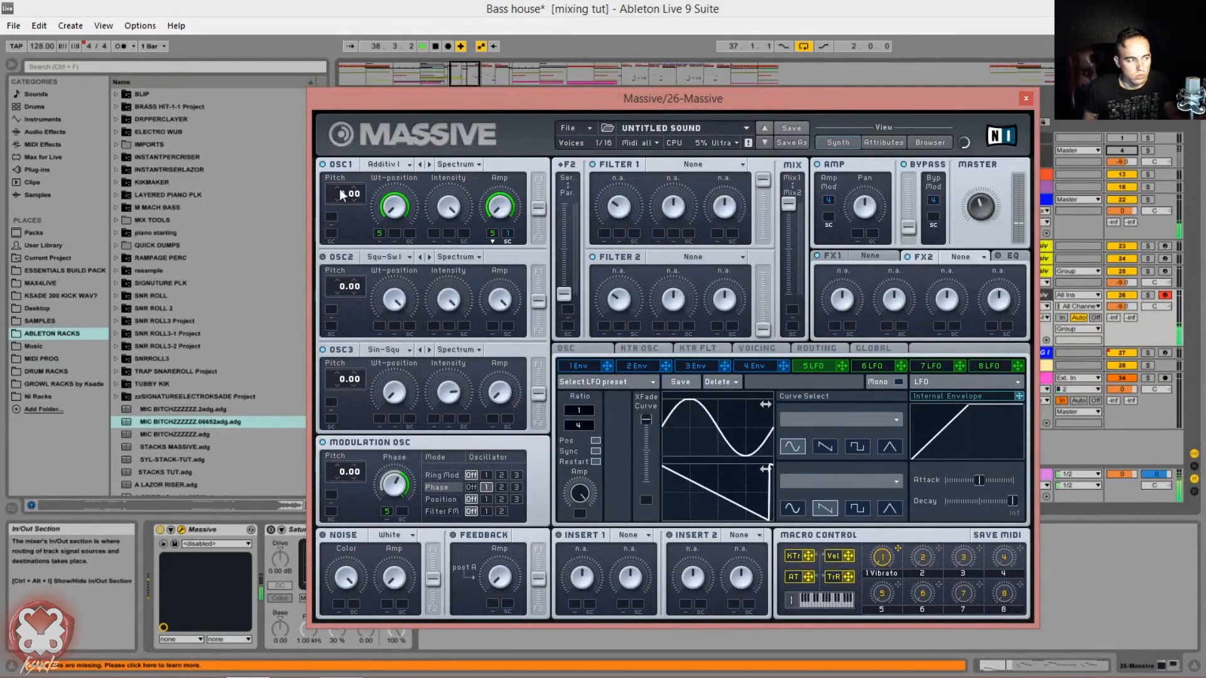
{"action": "key", "text": "space"}
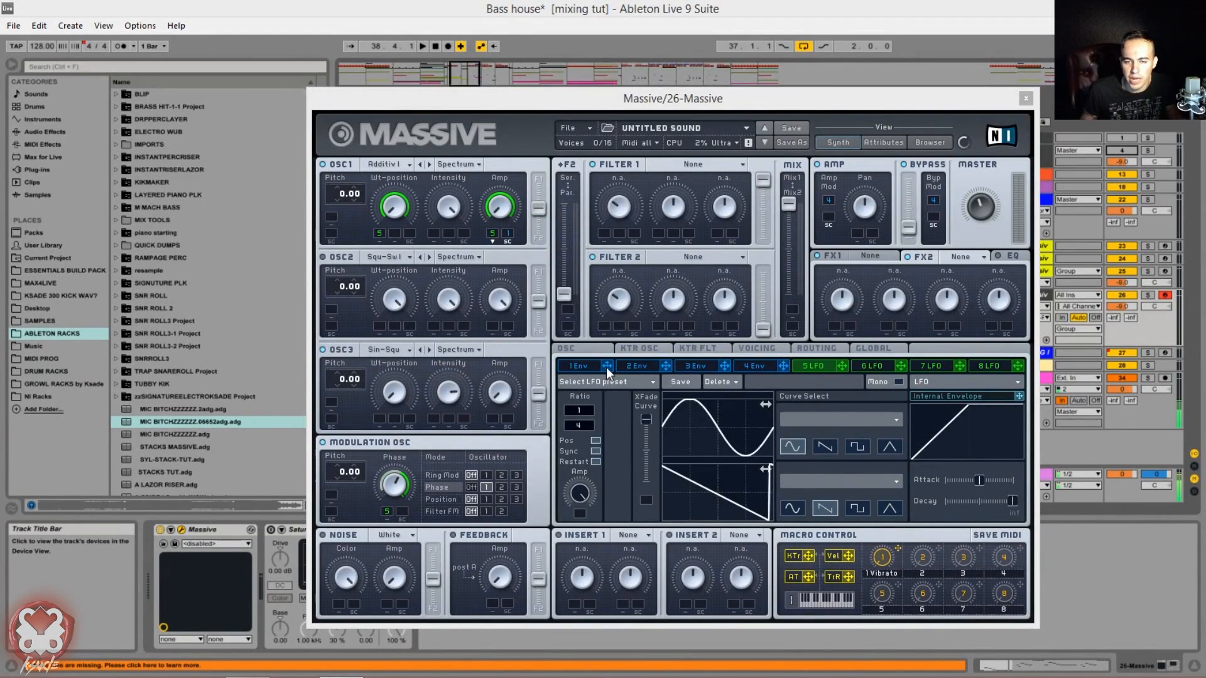
- Add envelope 1 as the sidechain to LFO 5 on oscillator 1's Wt-position and Intensity, and fine-tune the Wt-position while auditioning
{"action": "left_click_drag", "start_coordinate": [605, 367], "coordinate": [630, 383]}
{"action": "left_click_drag", "start_coordinate": [418, 243], "coordinate": [409, 234]}
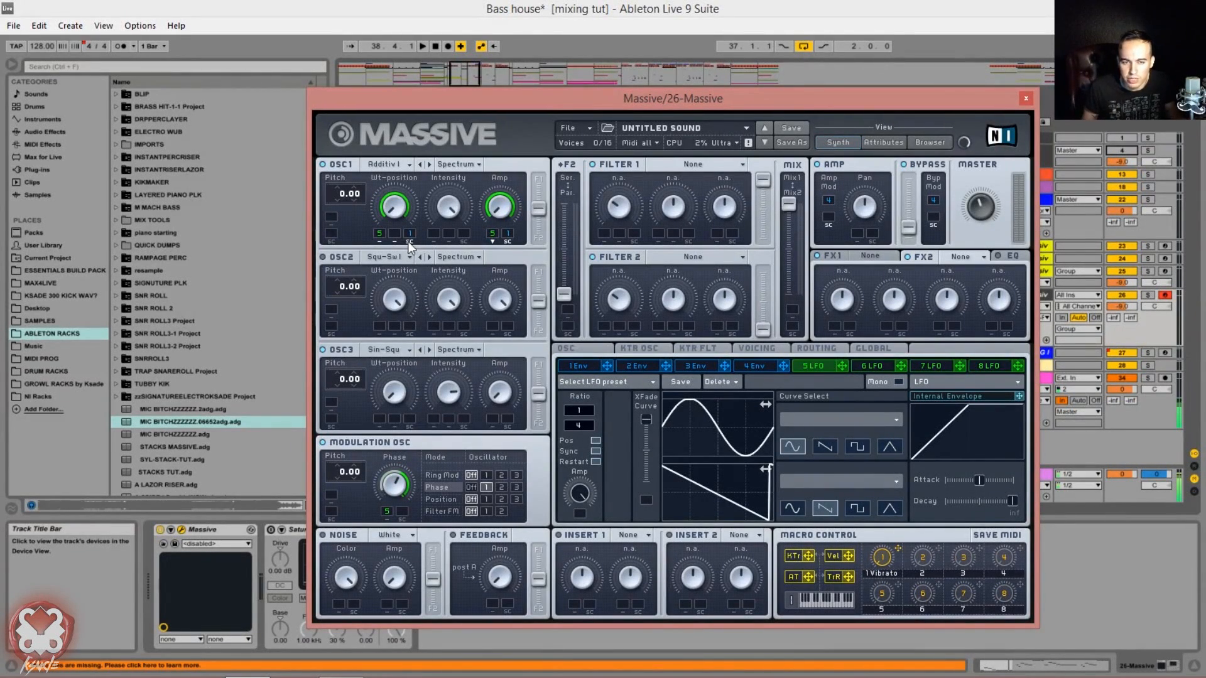
{"action": "left_click", "coordinate": [380, 241]}
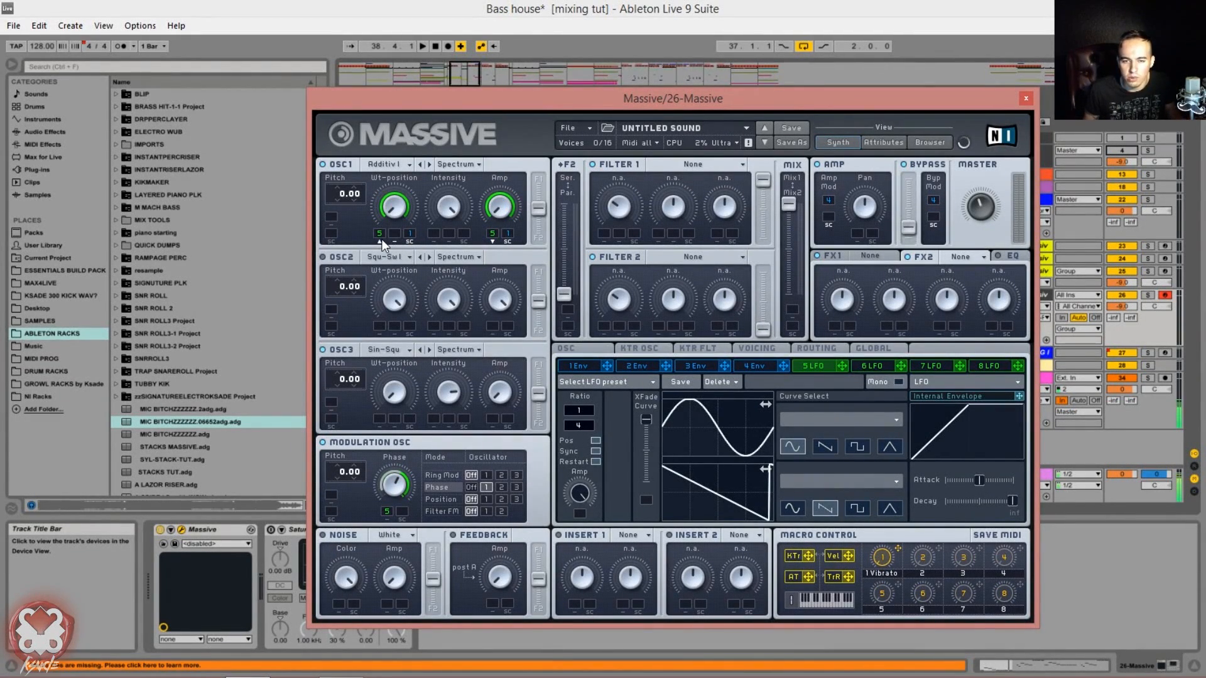
{"action": "key", "text": "space"}
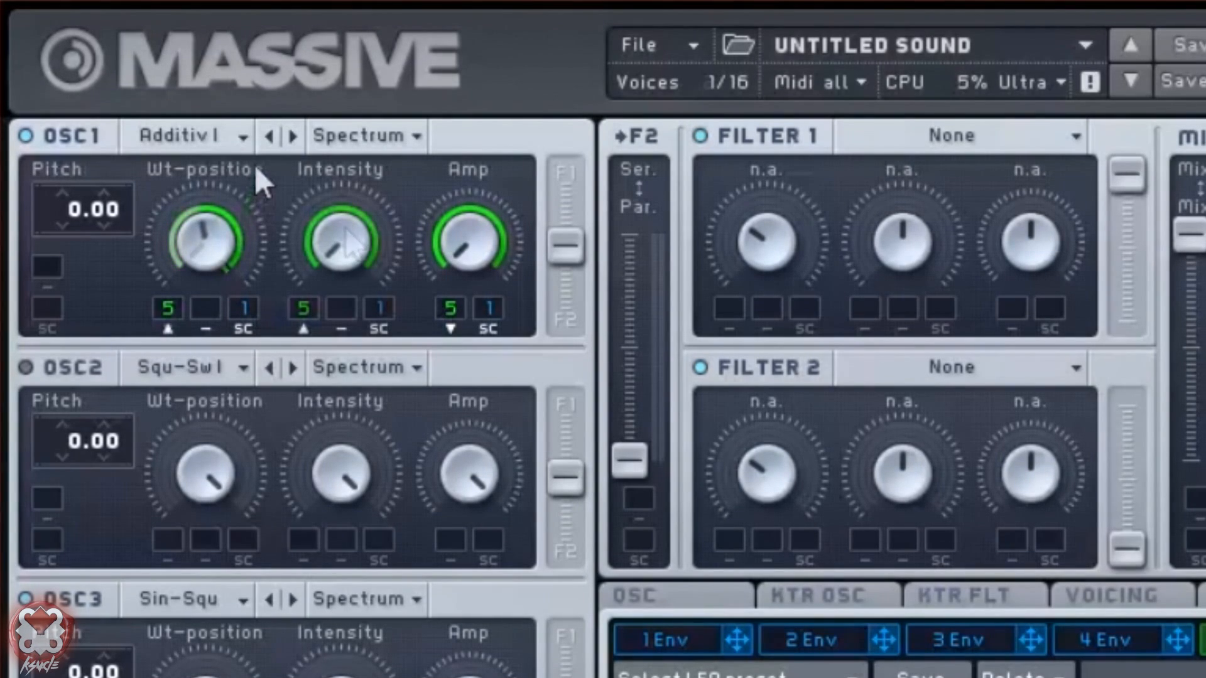
{"action": "left_click_drag", "start_coordinate": [233, 228], "coordinate": [236, 257]}
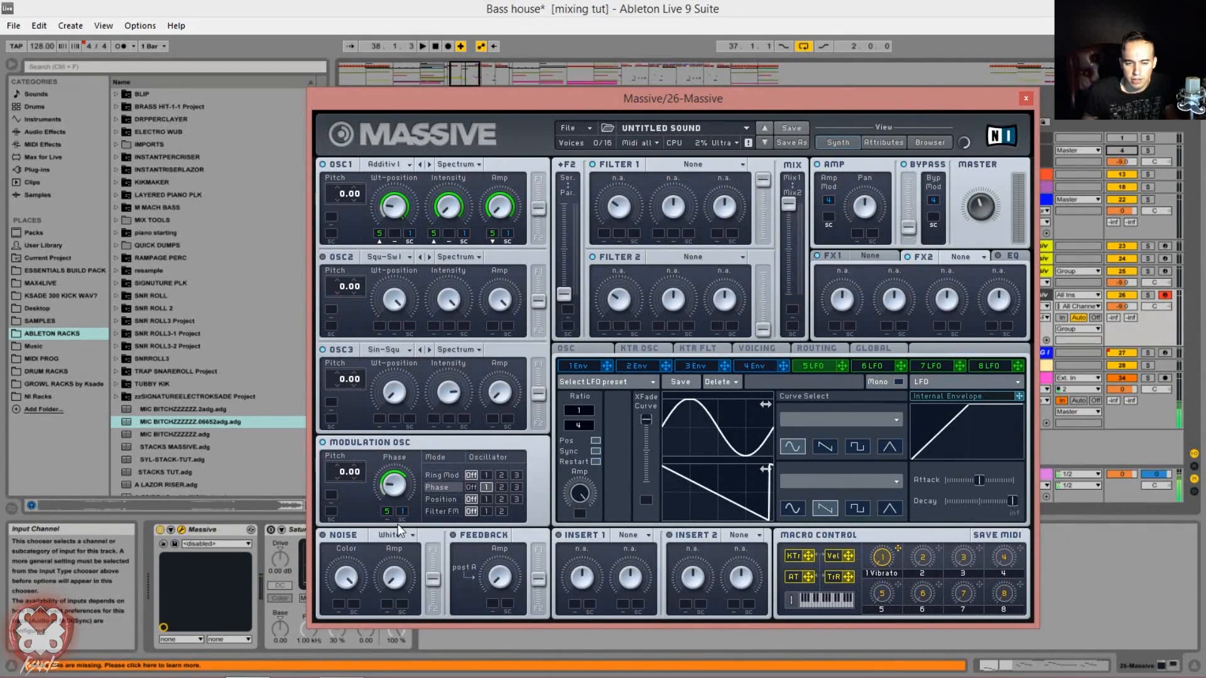
- Assign envelope 2 to the modulation oscillator's Pitch with a modulation amount of 12.00
{"action": "mouse_move", "coordinate": [669, 363]}
{"action": "left_mouse_down"}
{"action": "mouse_move", "coordinate": [335, 507]}
{"action": "mouse_move", "coordinate": [333, 496]}
{"action": "mouse_move", "coordinate": [359, 494]}
{"action": "left_mouse_up"}
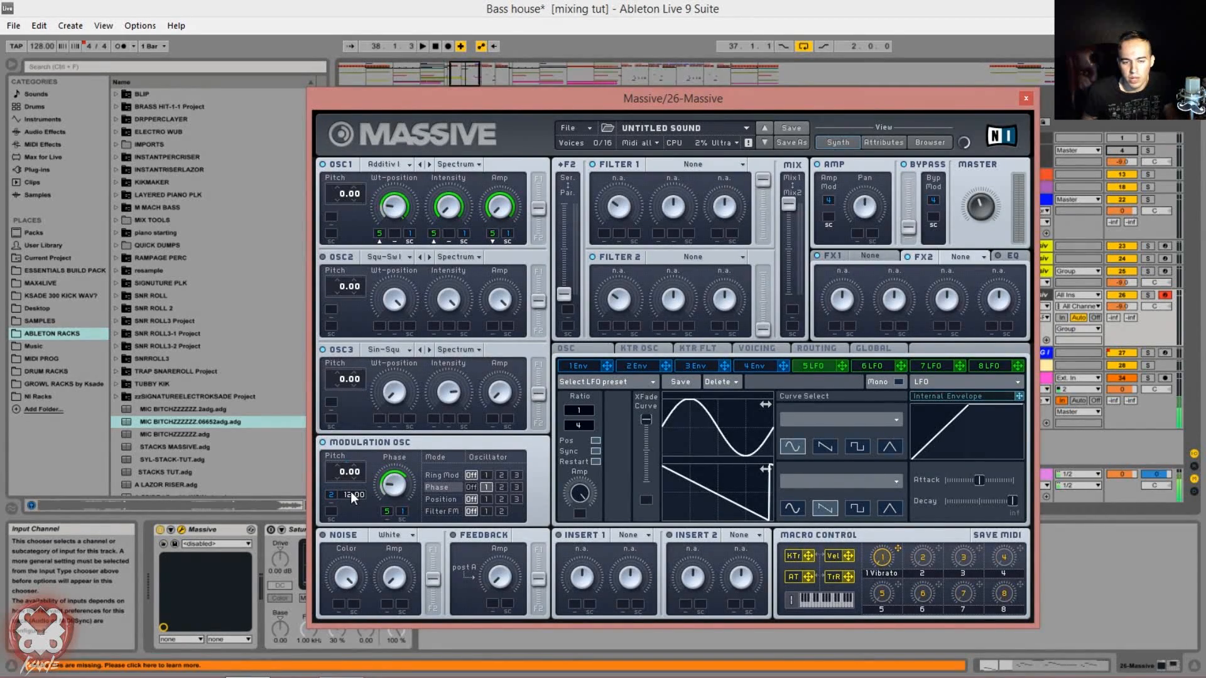
{"action": "left_click_drag", "start_coordinate": [351, 495], "coordinate": [353, 518]}
{"action": "left_click_drag", "start_coordinate": [406, 481], "coordinate": [435, 448]}
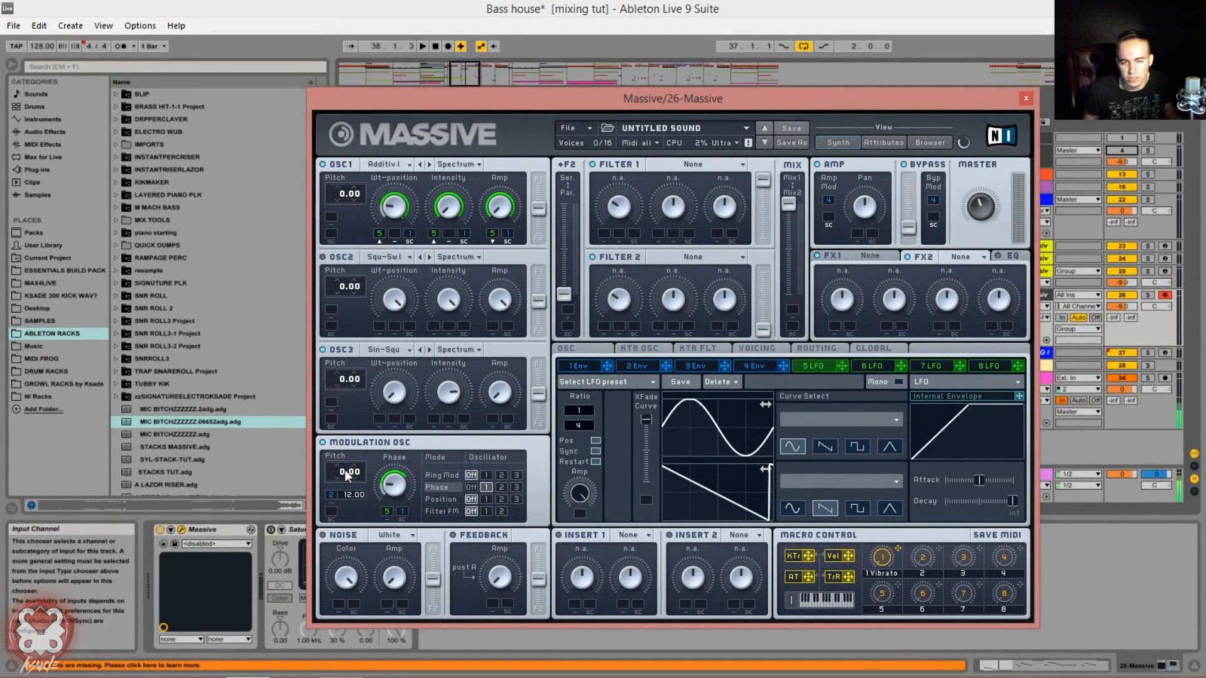
{"action": "left_click_drag", "start_coordinate": [338, 473], "coordinate": [354, 477]}
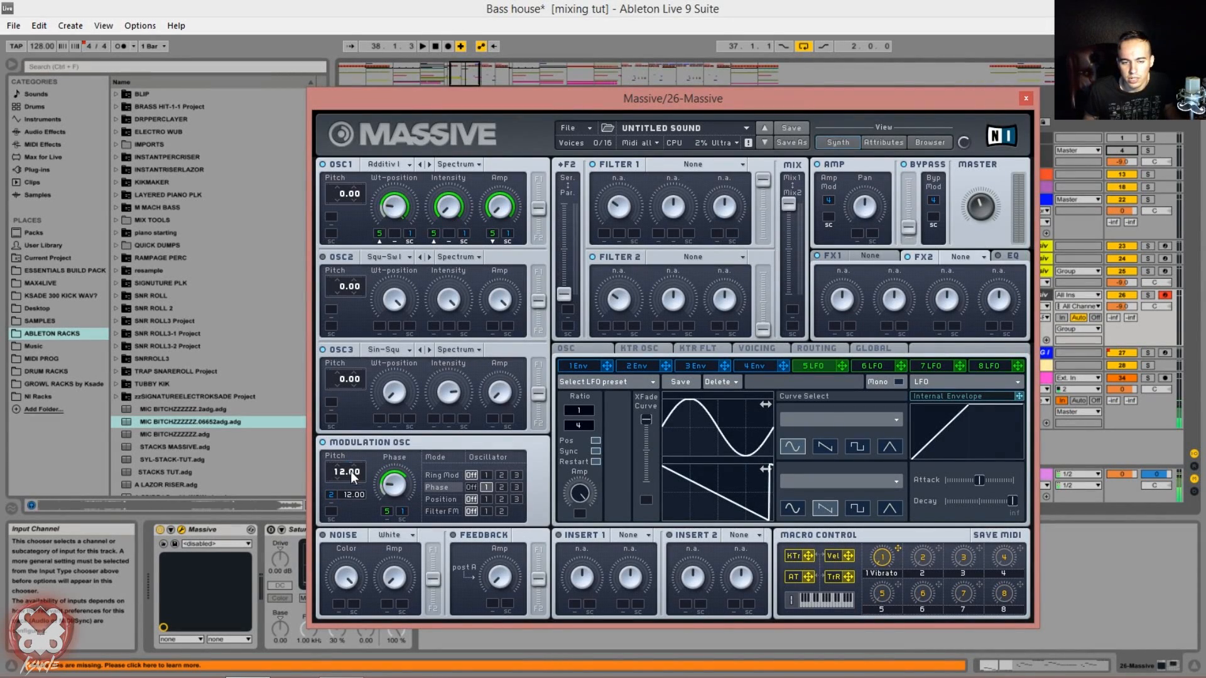
{"action": "left_click", "coordinate": [352, 471]}
{"action": "left_click", "coordinate": [351, 471]}
{"action": "left_click", "coordinate": [351, 470]}
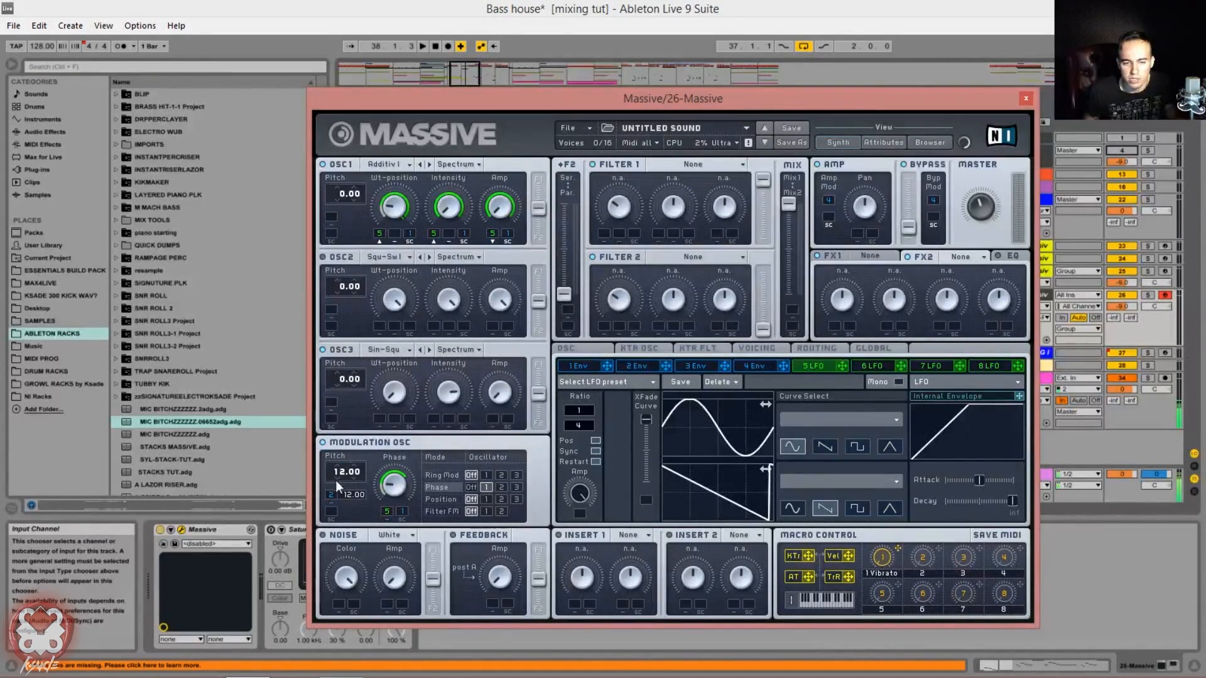
{"action": "left_click", "coordinate": [338, 472]}
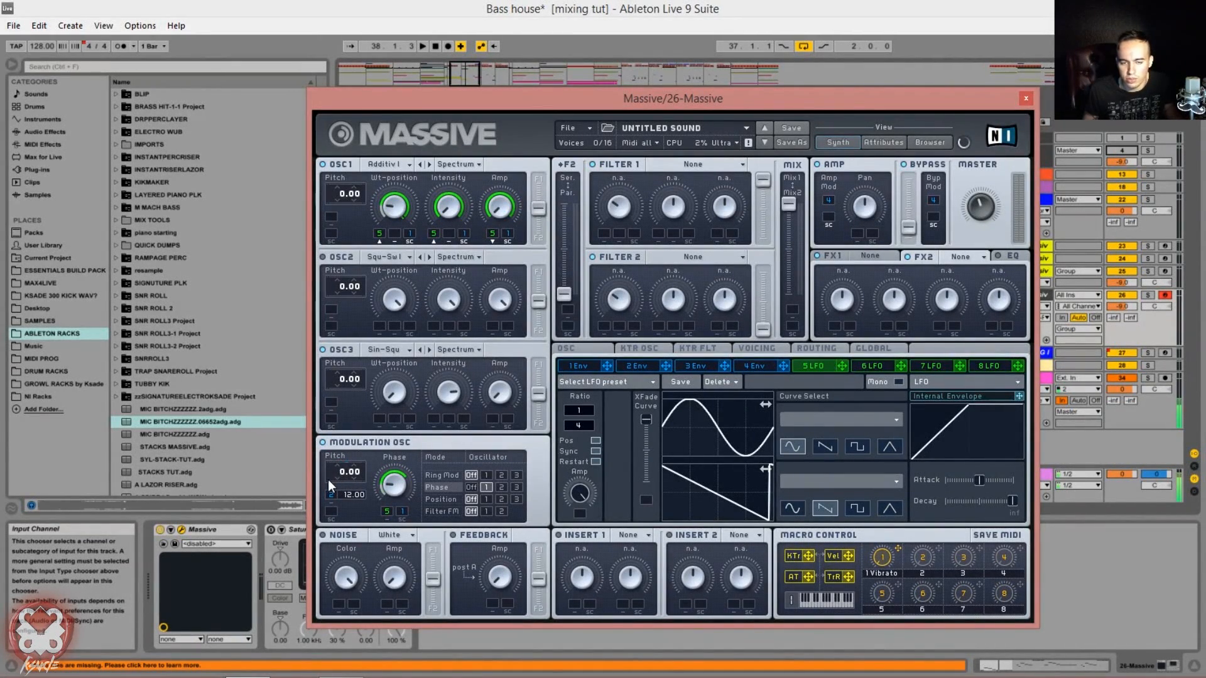
- Lengthen envelope 2's attack, then sidechain and invert LFO 5's modulation of the modulation oscillator's Phase, and audition the loop
{"action": "left_click", "coordinate": [639, 366]}
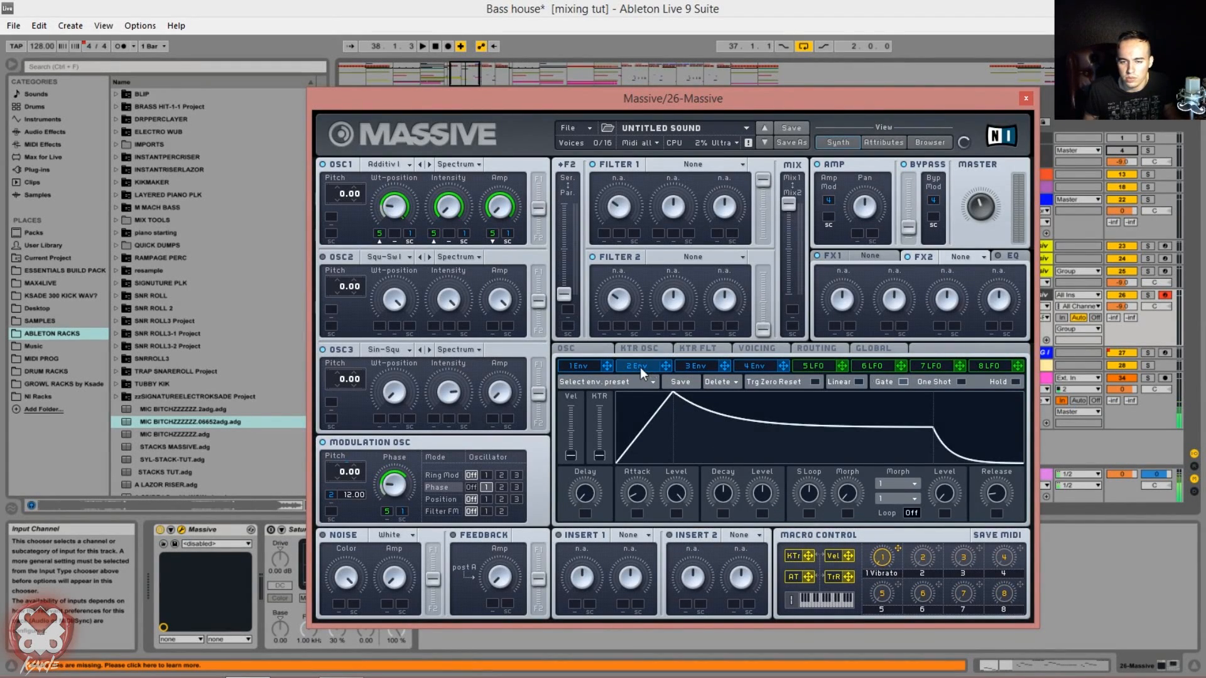
{"action": "left_click_drag", "start_coordinate": [646, 496], "coordinate": [659, 491]}
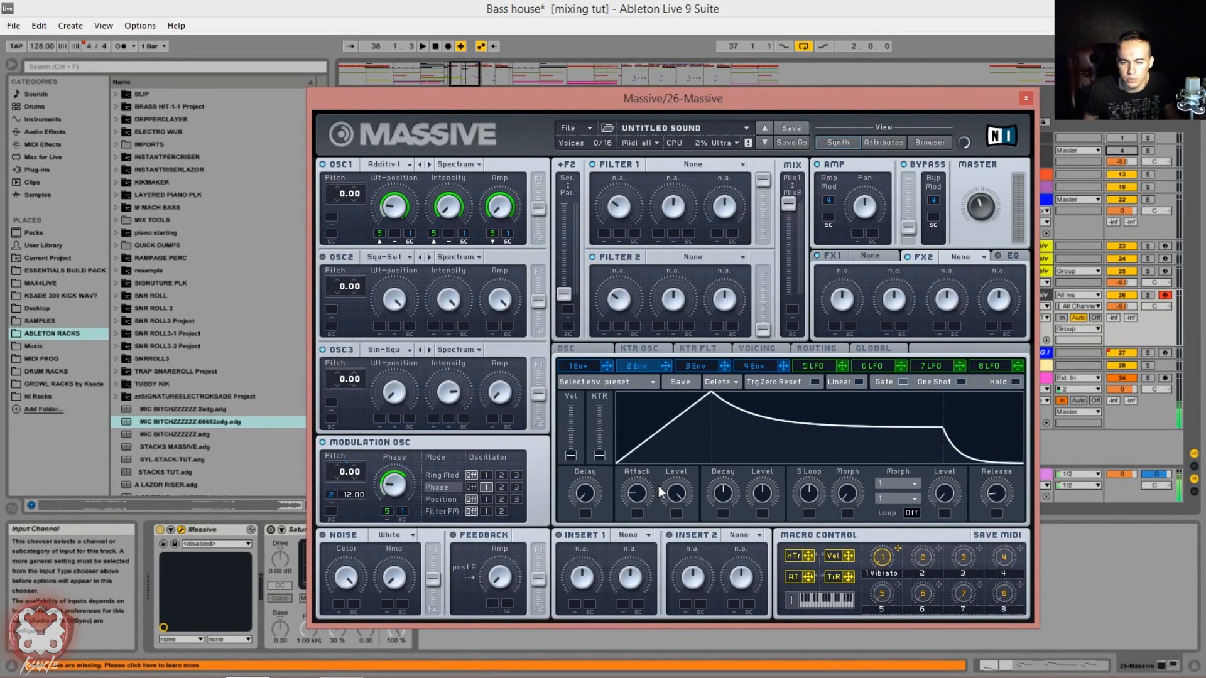
{"action": "left_click", "coordinate": [404, 519]}
{"action": "left_click", "coordinate": [386, 520]}
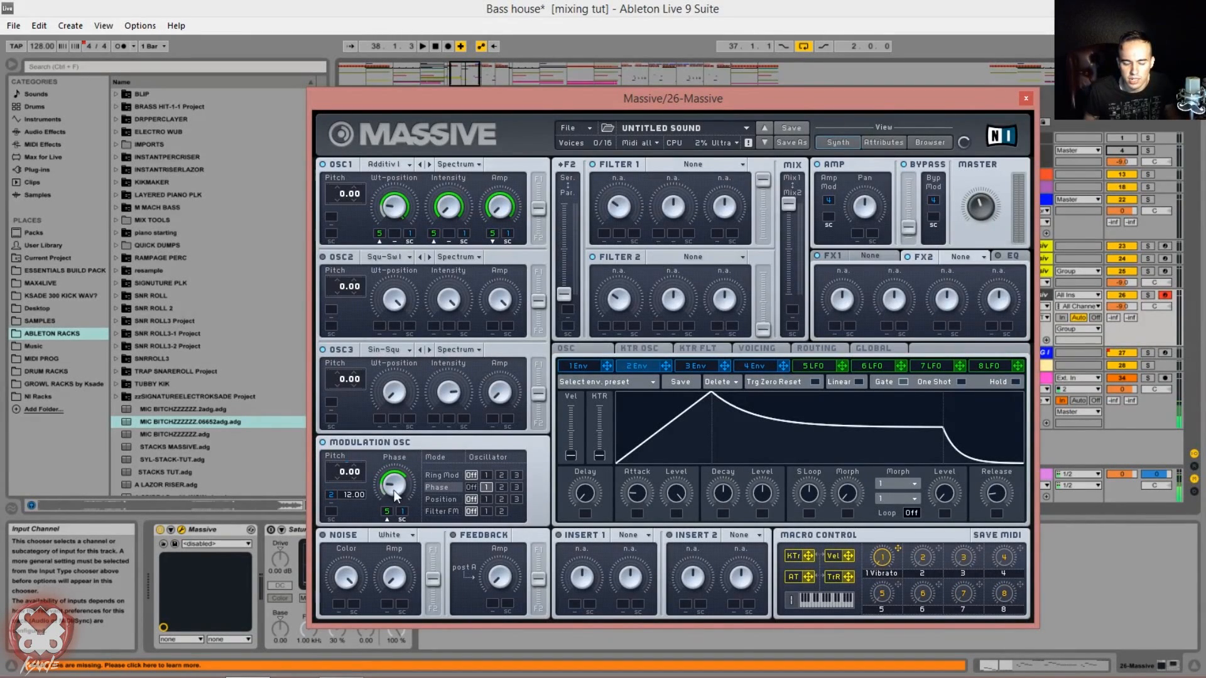
{"action": "key", "text": "space"}
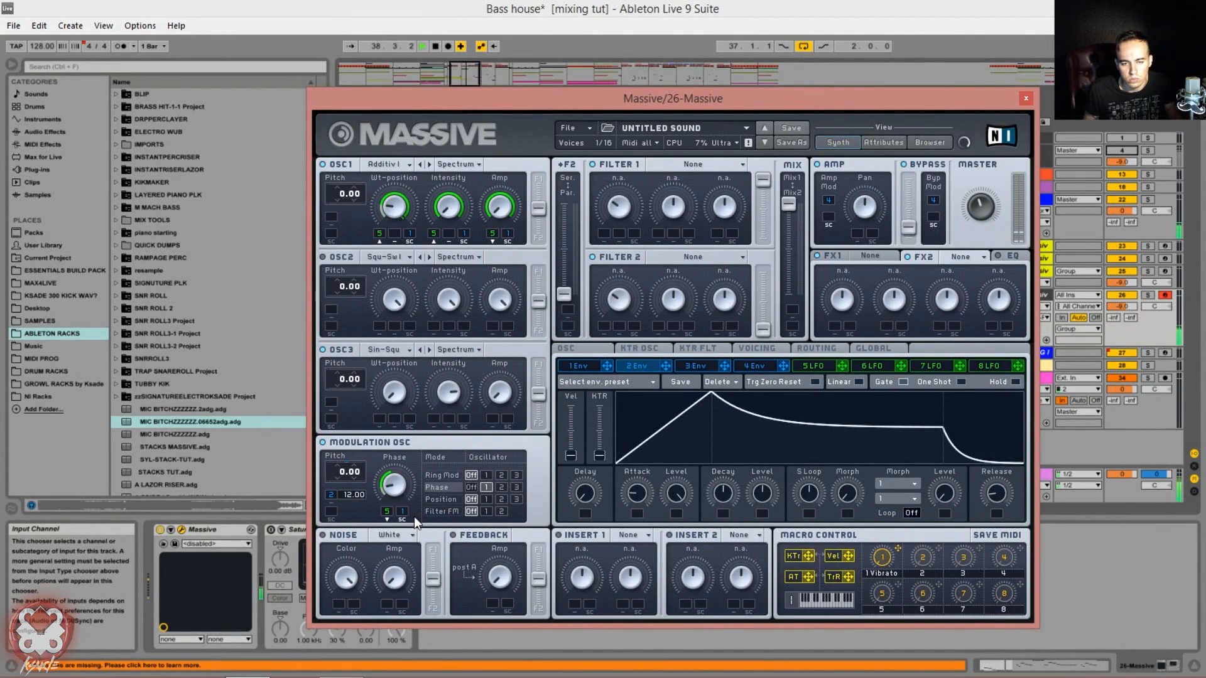
{"action": "key", "text": "space"}
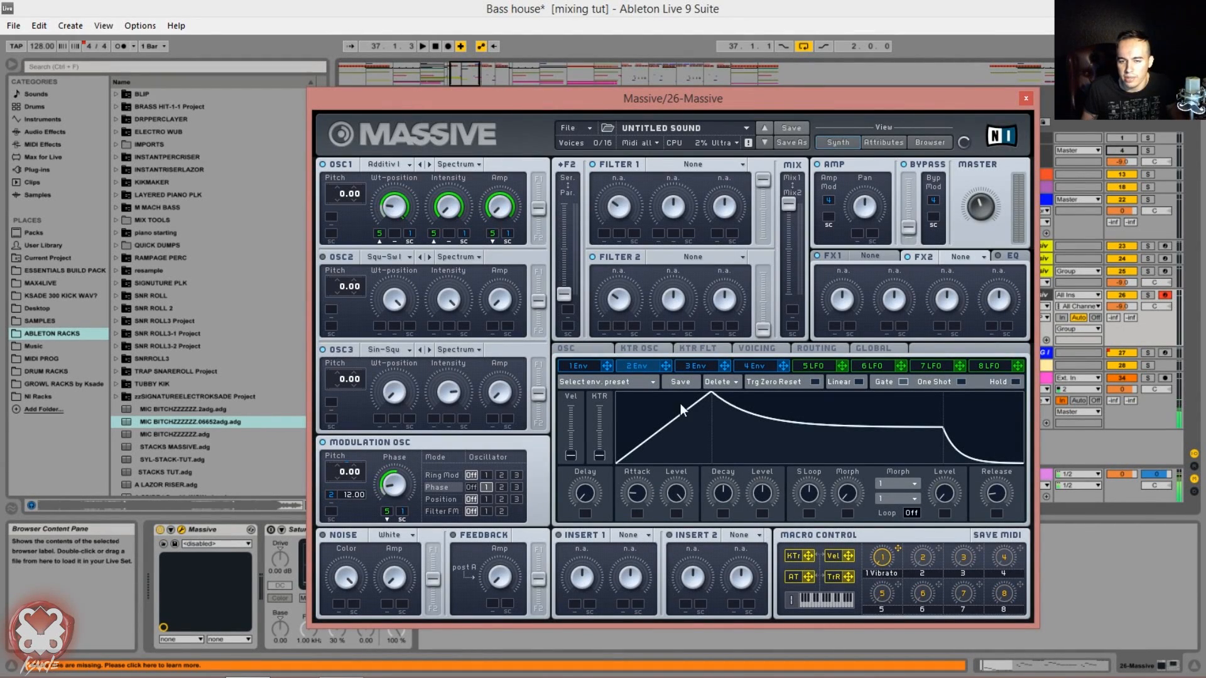
- Lengthen envelope 1's decay time while auditioning the loop
{"action": "left_click", "coordinate": [757, 364]}
{"action": "left_click", "coordinate": [807, 363]}
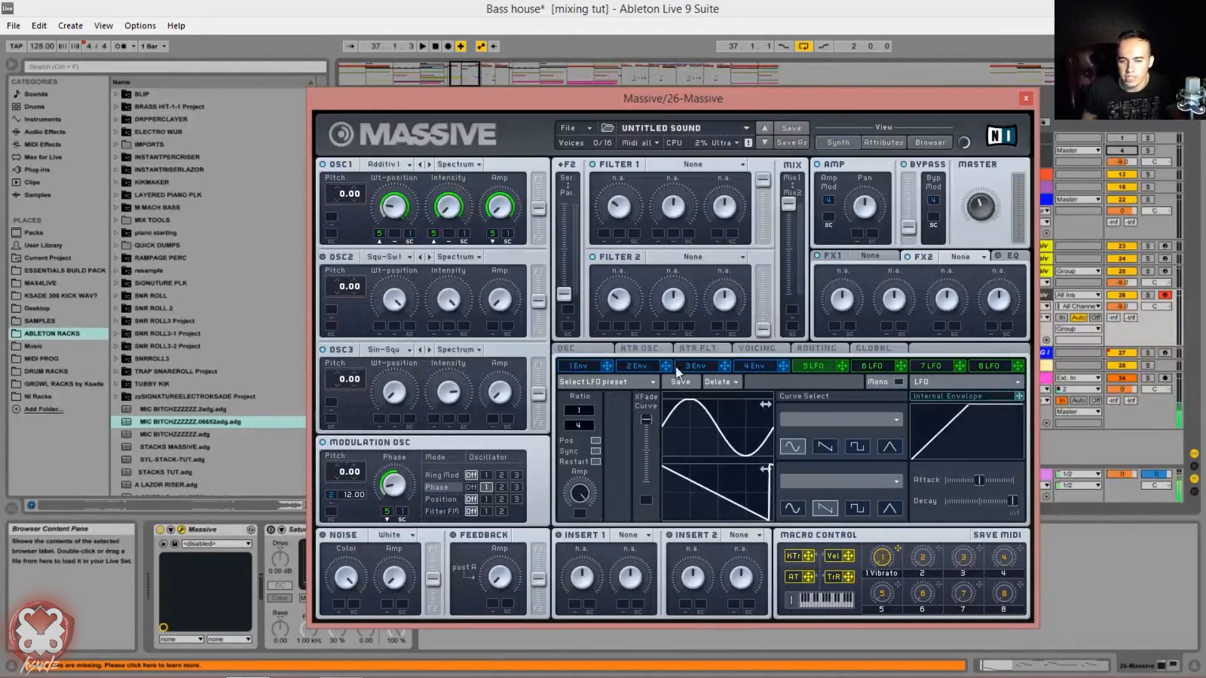
{"action": "left_click", "coordinate": [579, 369]}
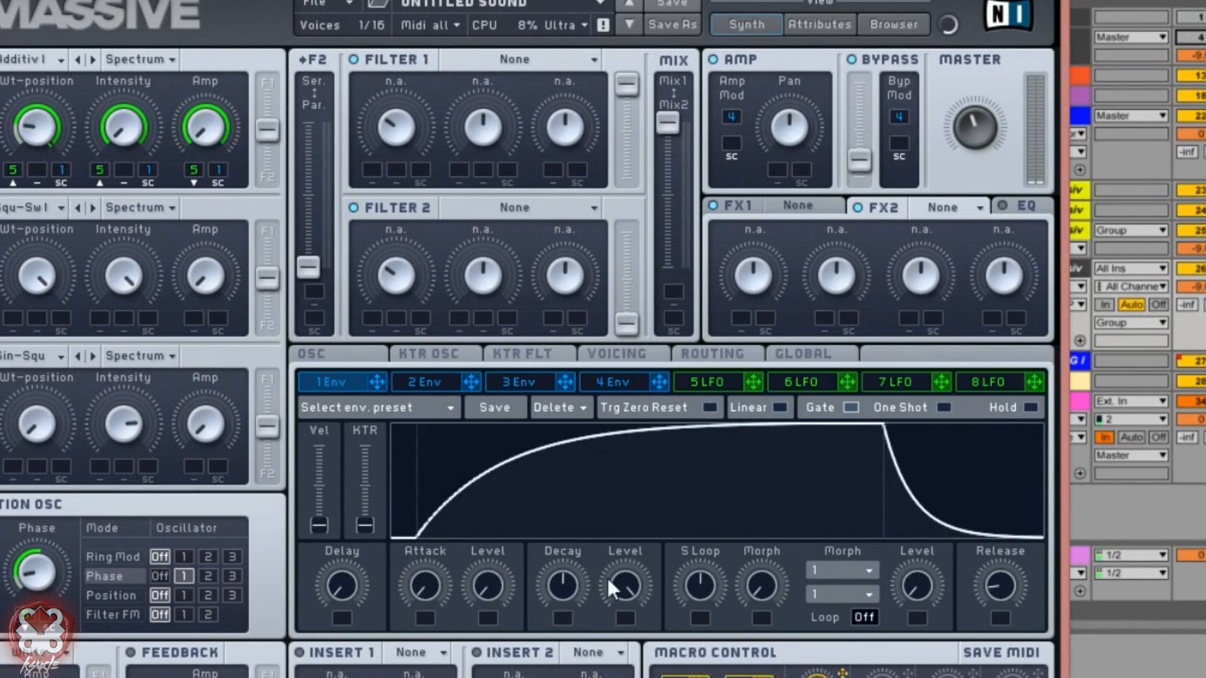
{"action": "left_click_drag", "start_coordinate": [602, 514], "coordinate": [627, 537]}
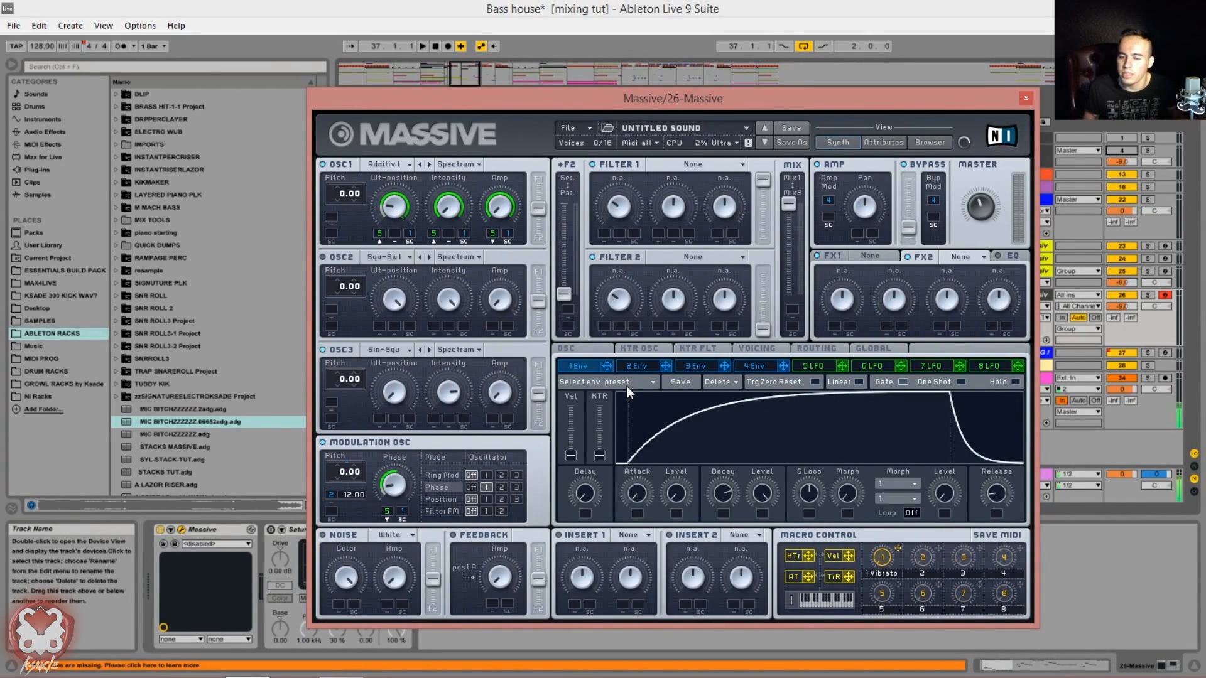
- Load the Parabolic Shaper in Insert 1 with raised Dry/Wet and Drive, and Simple Delay in Insert 2
{"action": "left_click", "coordinate": [623, 533]}
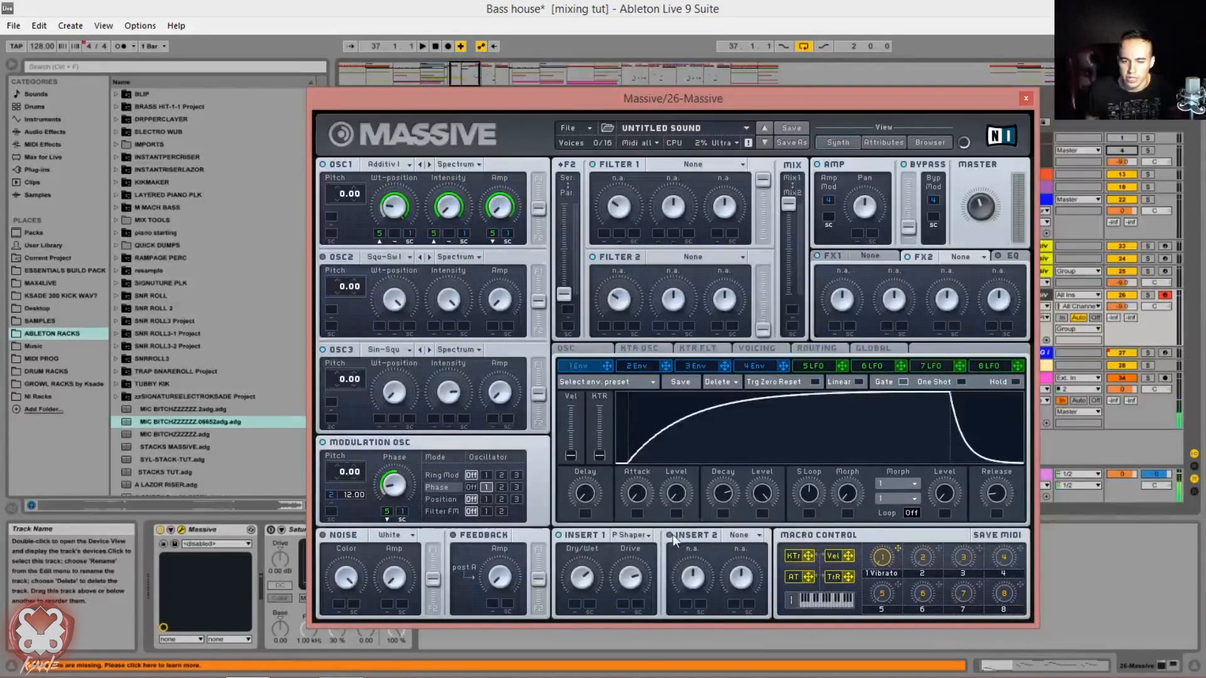
{"action": "left_click", "coordinate": [745, 536]}
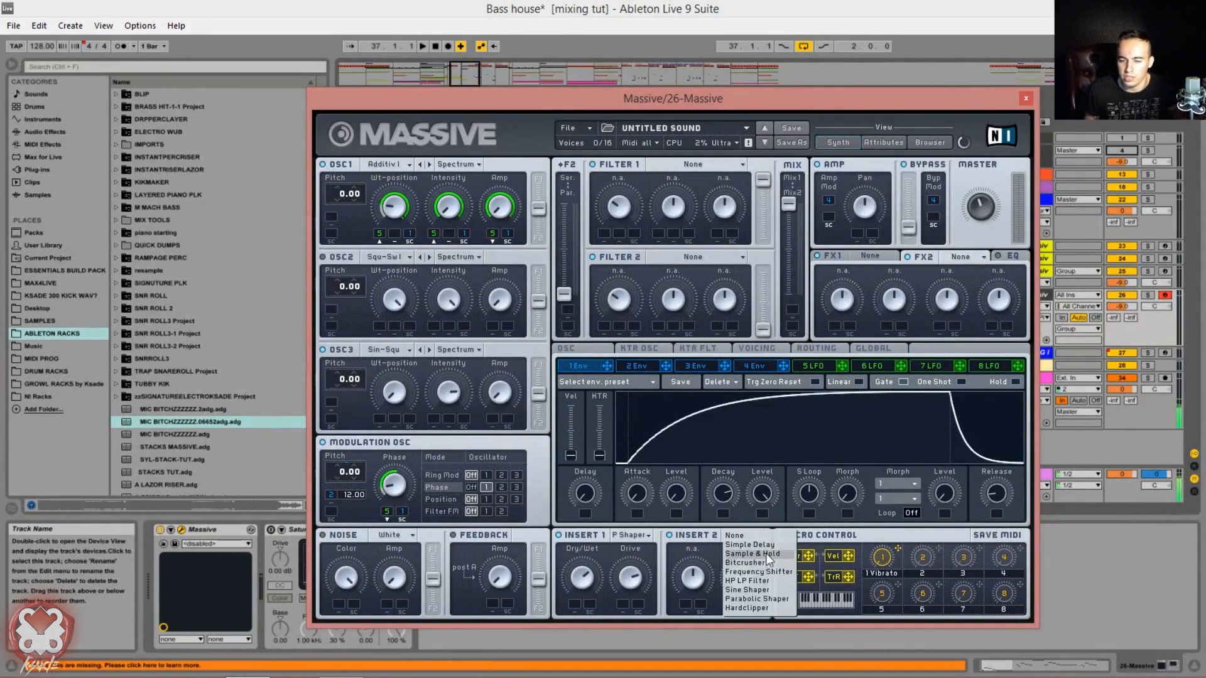
{"action": "left_click", "coordinate": [760, 546]}
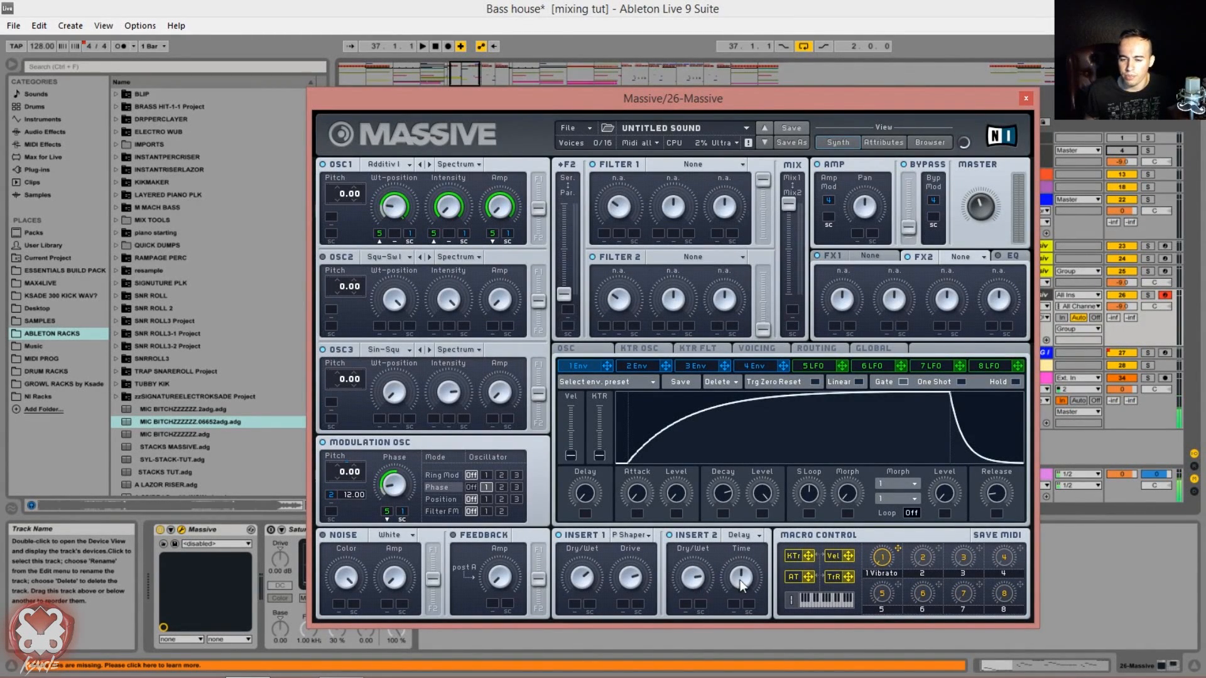
- Route the feedback tap after Filter 2, and try Insert 2 before Filter 2, returning it to after the filter
{"action": "left_click", "coordinate": [818, 349]}
{"action": "left_click", "coordinate": [816, 474]}
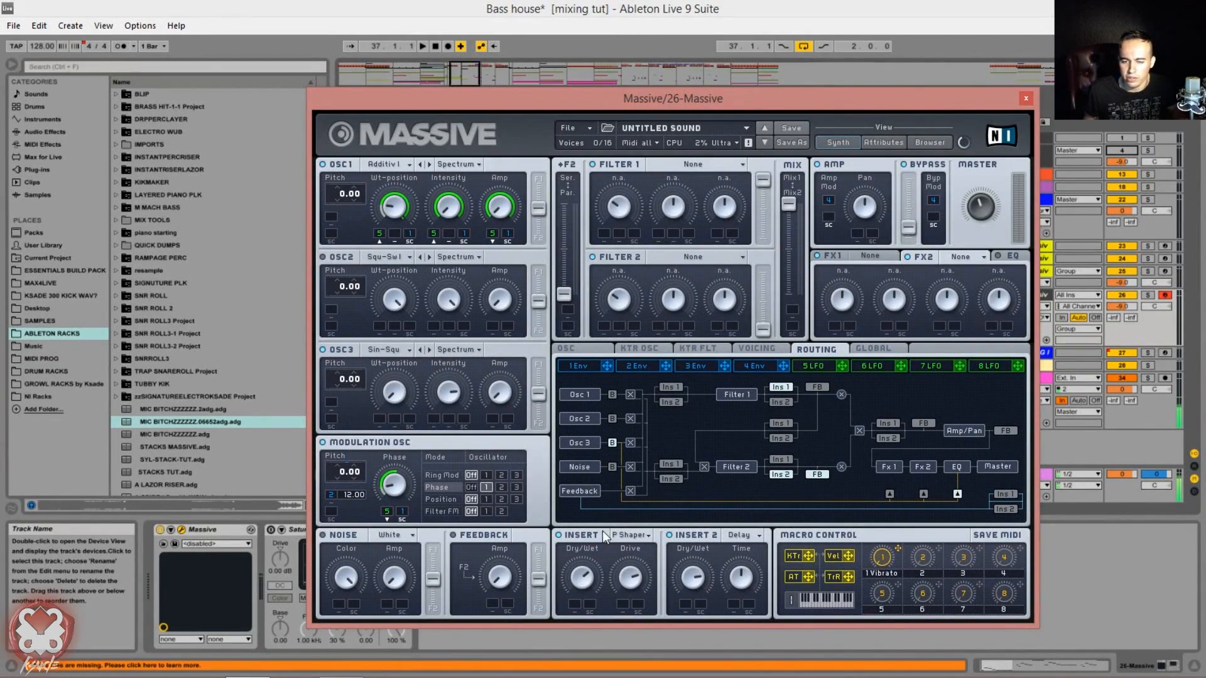
{"action": "left_click", "coordinate": [602, 348]}
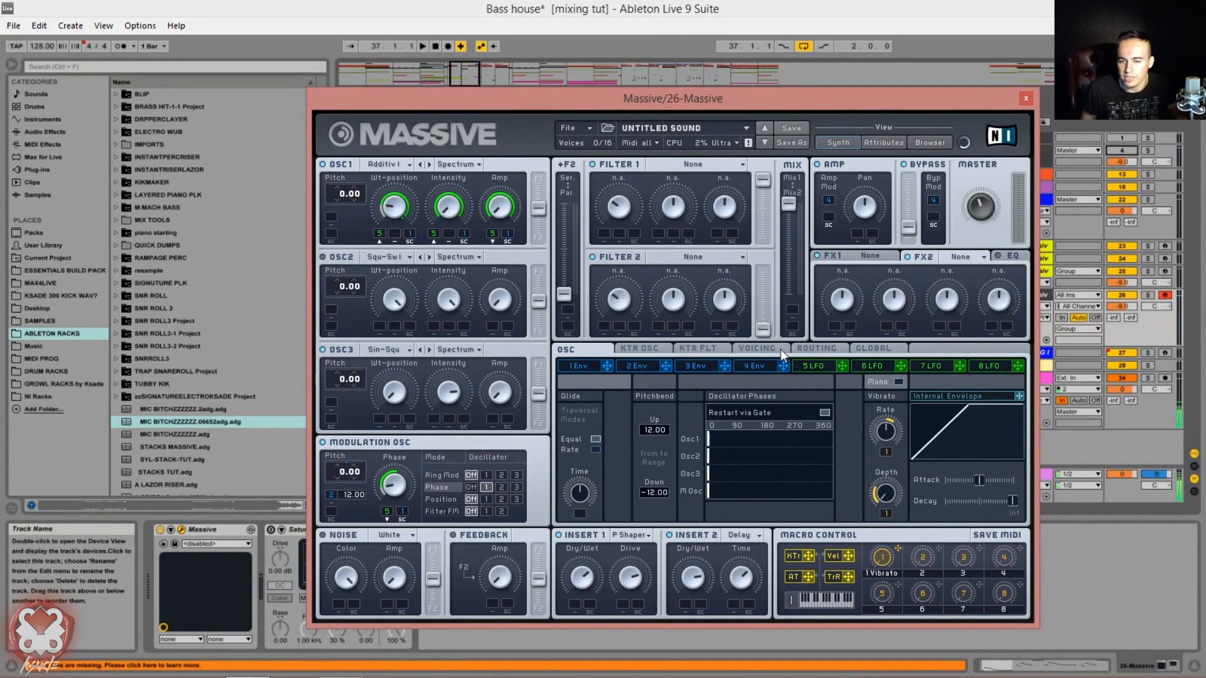
{"action": "left_click", "coordinate": [814, 350]}
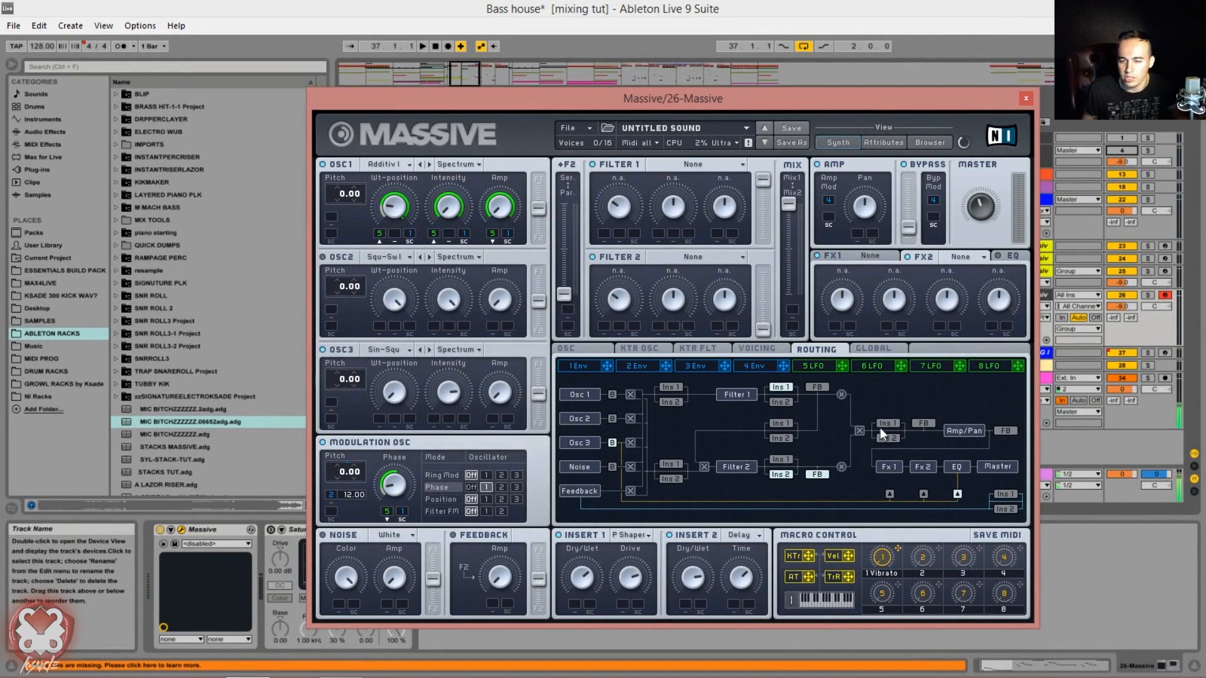
{"action": "left_click", "coordinate": [671, 478]}
{"action": "left_click", "coordinate": [780, 474]}
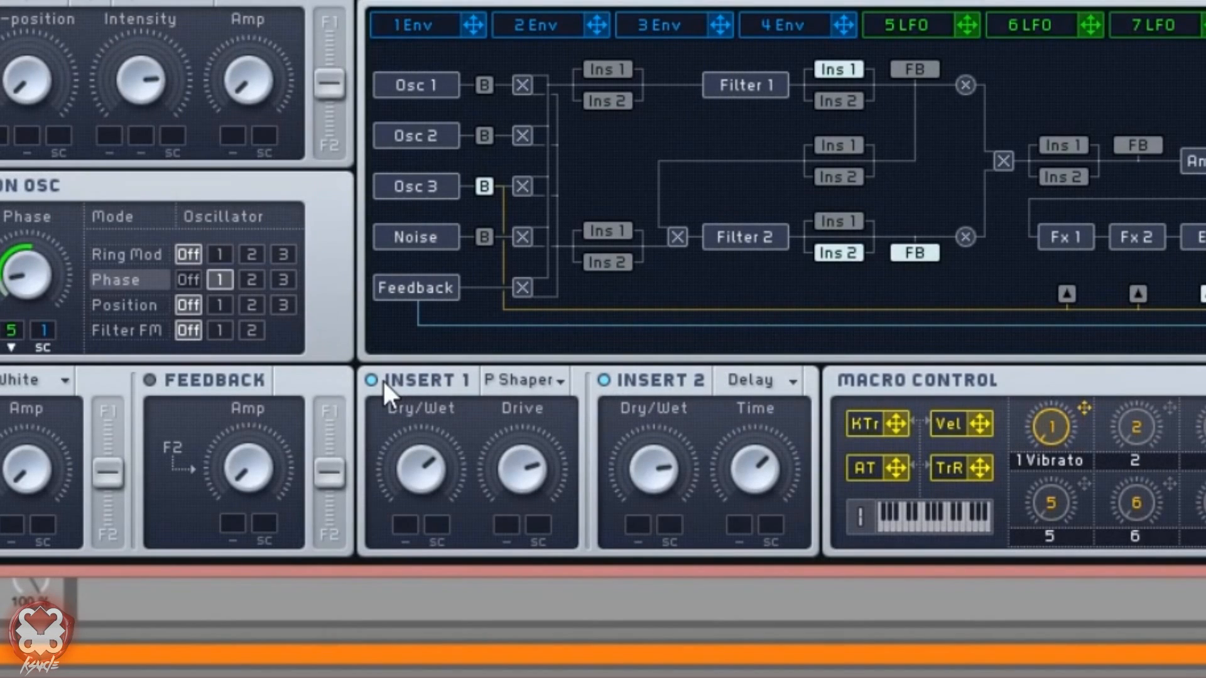
- Lower Insert 1's Drive to just above halfway and Insert 2's delay Time to just below halfway
{"action": "left_click_drag", "start_coordinate": [483, 465], "coordinate": [574, 503]}
{"action": "left_click_drag", "start_coordinate": [769, 443], "coordinate": [751, 513]}
{"action": "left_click_drag", "start_coordinate": [774, 452], "coordinate": [745, 476]}
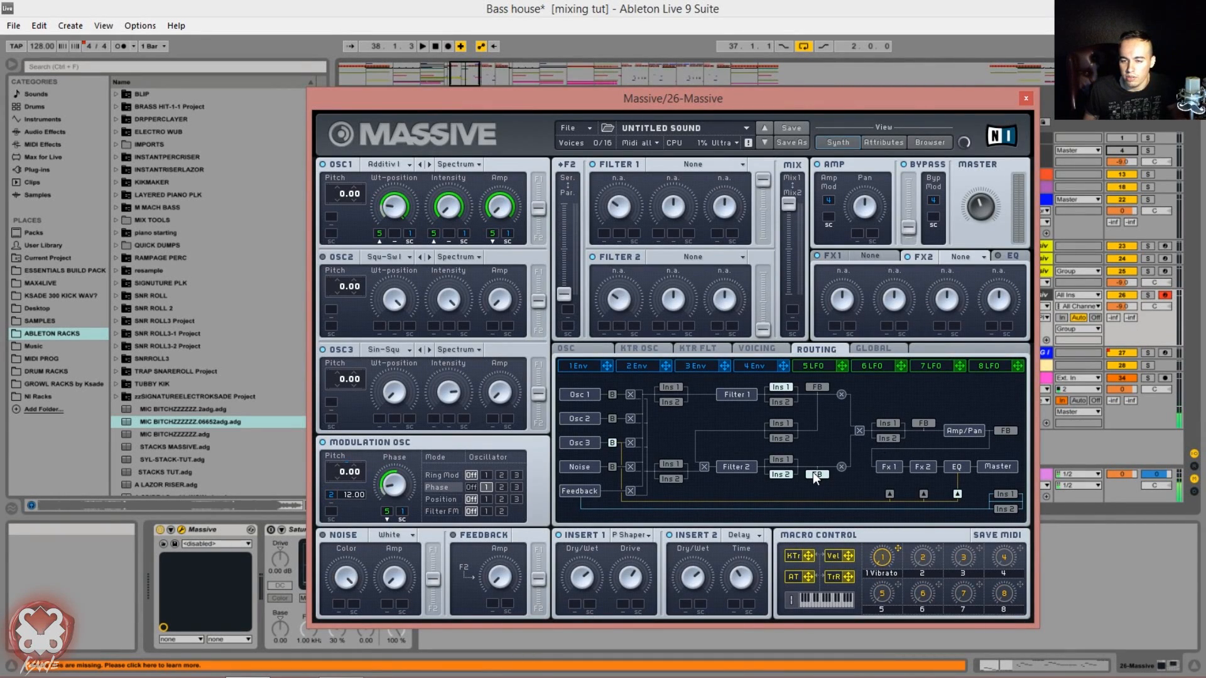
- Route Insert 2 between the filter mix and the Amp, and lower its delay Dry/Wet and Time
{"action": "left_click", "coordinate": [888, 437]}
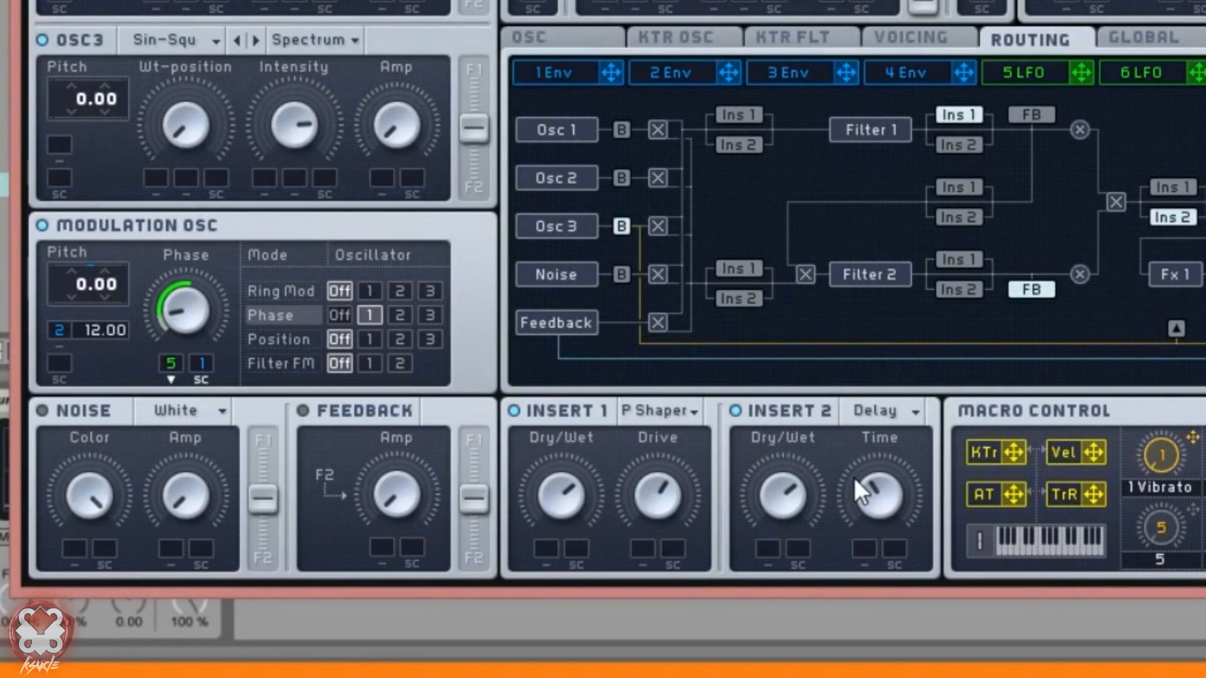
{"action": "left_click_drag", "start_coordinate": [877, 485], "coordinate": [791, 564]}
{"action": "left_click_drag", "start_coordinate": [884, 504], "coordinate": [879, 566]}
{"action": "left_click_drag", "start_coordinate": [785, 502], "coordinate": [783, 530]}
{"action": "left_click", "coordinate": [740, 409]}
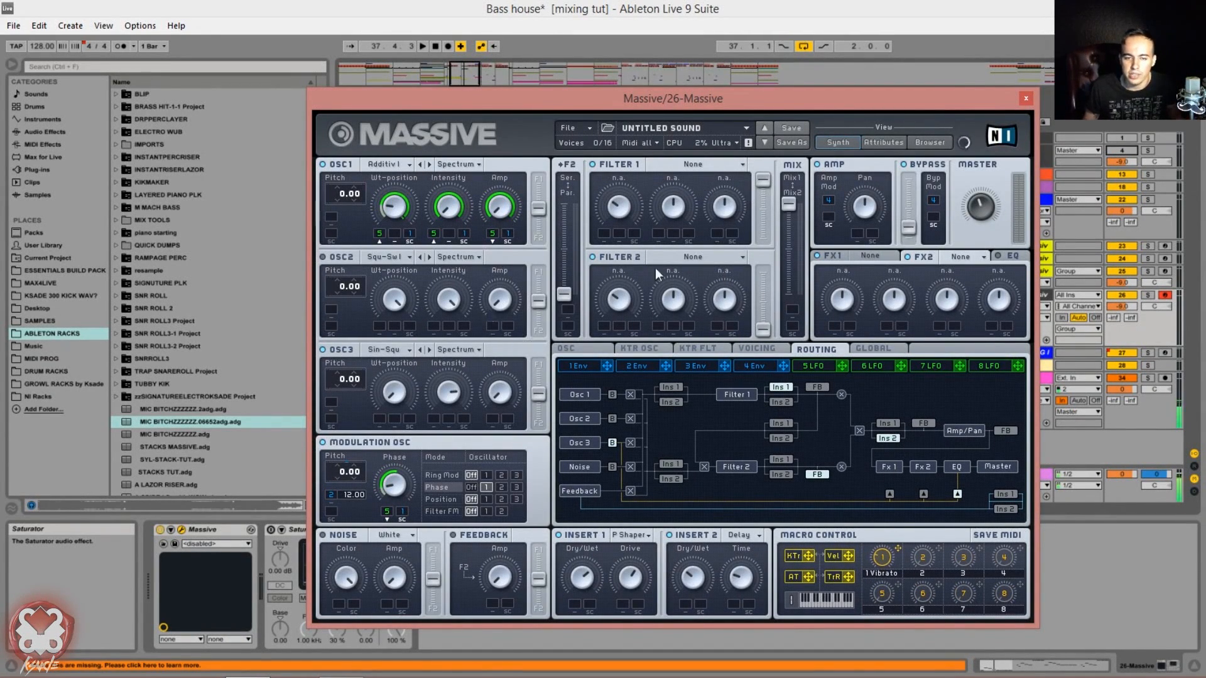
- Load Chorus in FX1 and lower its Dry/Wet and Depth
{"action": "left_click", "coordinate": [869, 255]}
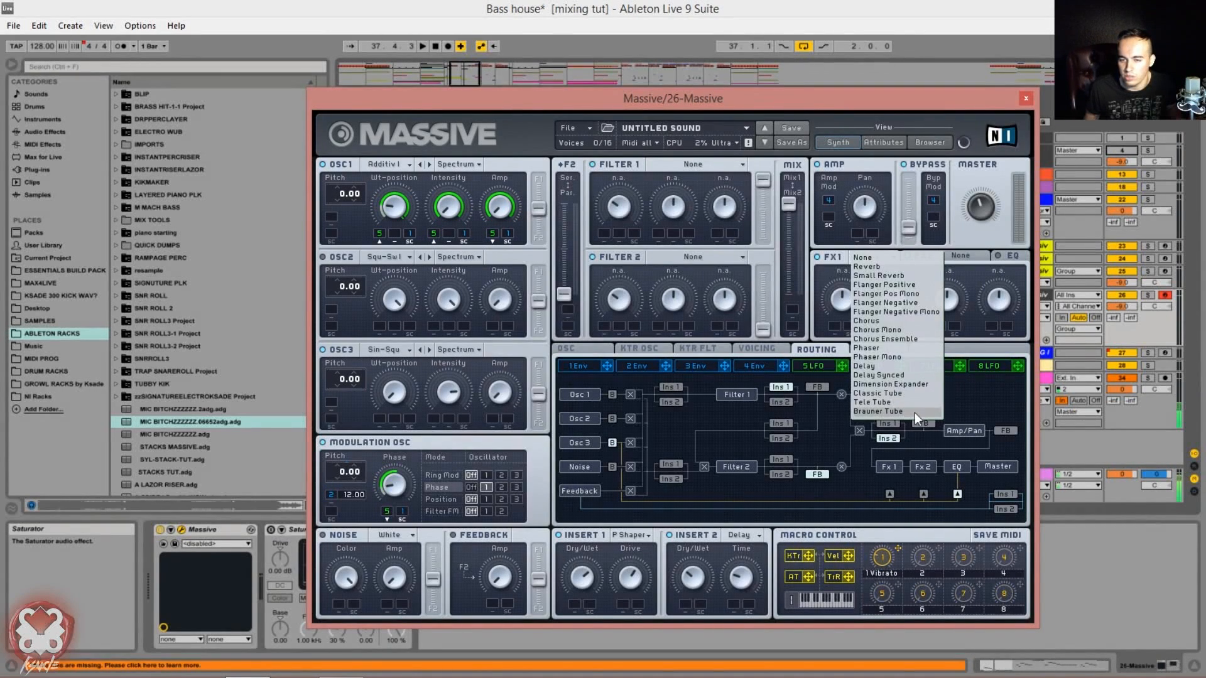
{"action": "left_click", "coordinate": [894, 320]}
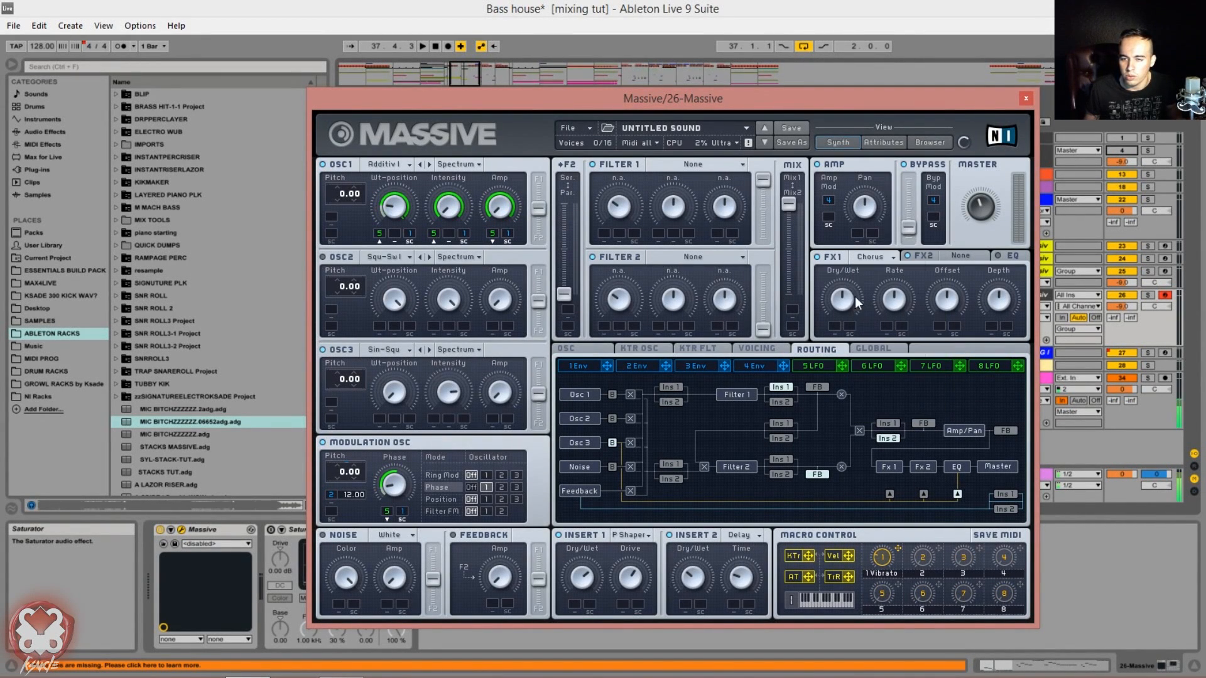
{"action": "left_click_drag", "start_coordinate": [853, 301], "coordinate": [862, 323]}
{"action": "left_click_drag", "start_coordinate": [1002, 295], "coordinate": [1009, 308]}
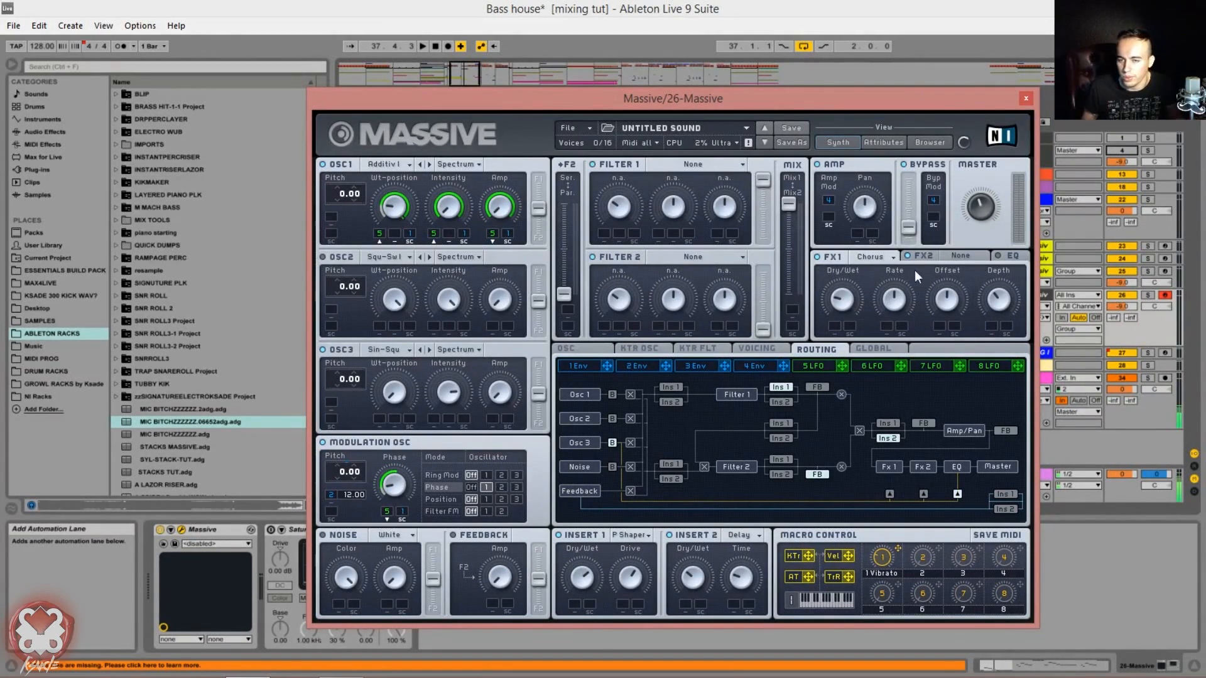
- Load Dimension Expander in FX2 and lower its Dry/Wet and Size
{"action": "left_click", "coordinate": [947, 263]}
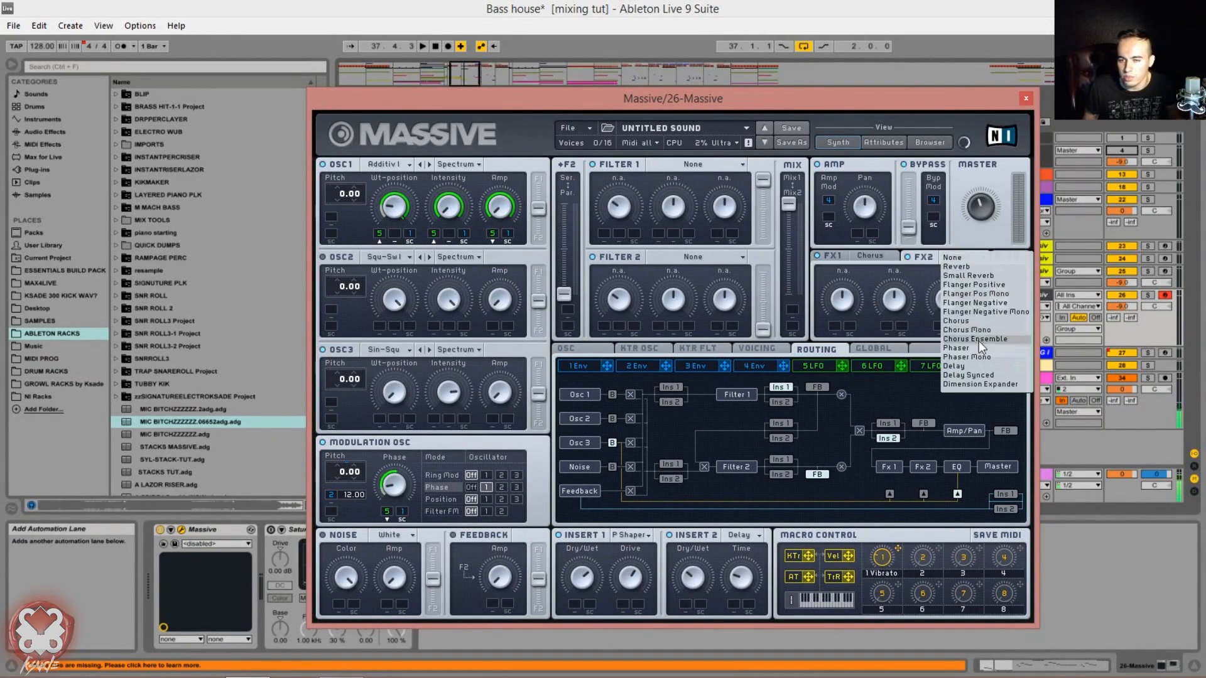
{"action": "left_click", "coordinate": [983, 383]}
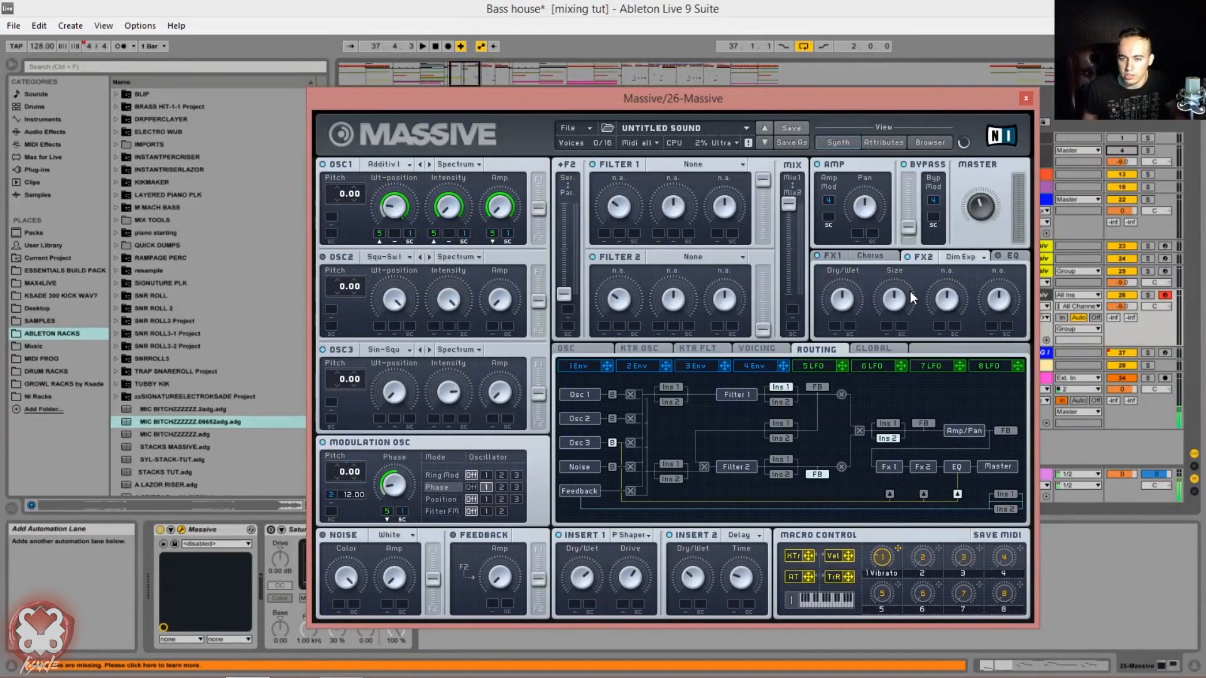
{"action": "left_click_drag", "start_coordinate": [839, 304], "coordinate": [840, 325]}
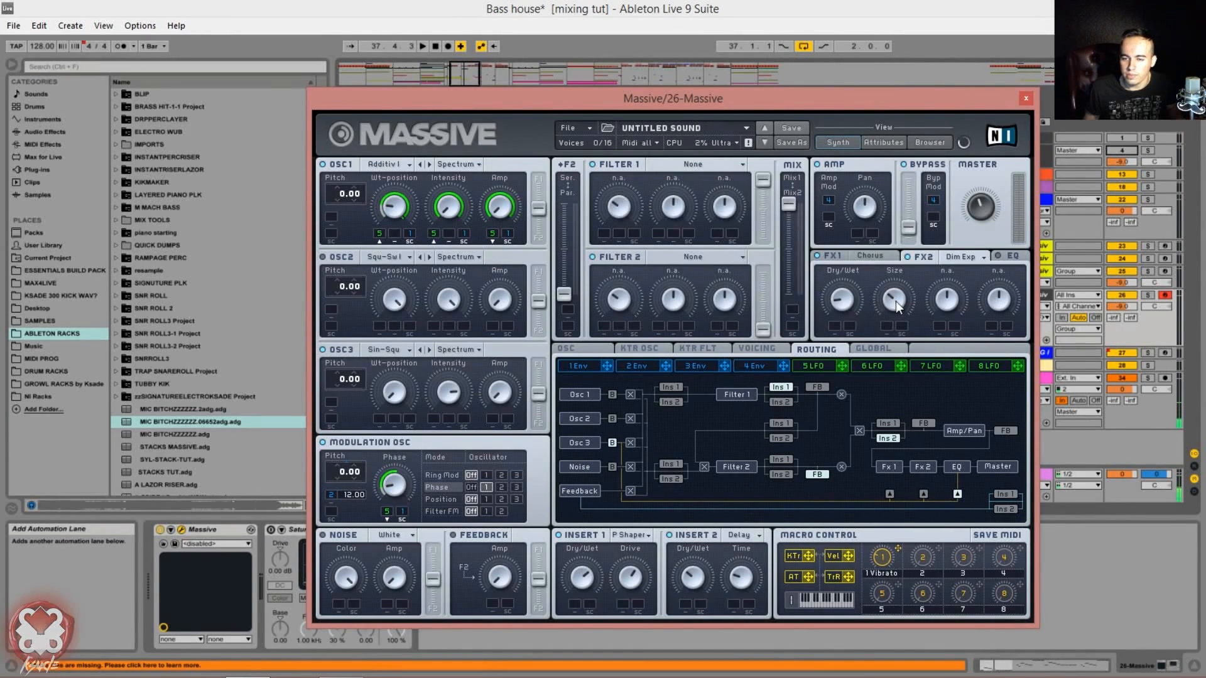
{"action": "left_click", "coordinate": [755, 350]}
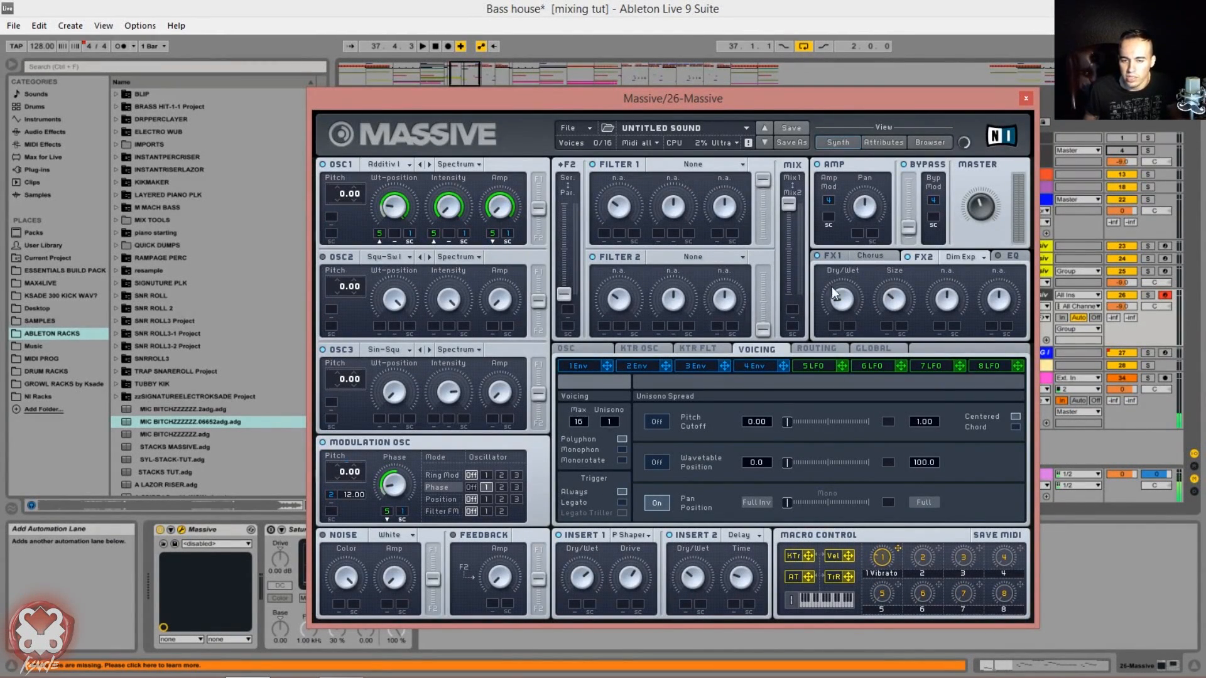
- Raise the EQ's High Shelf and slightly raise its Boost
{"action": "left_click", "coordinate": [1003, 256]}
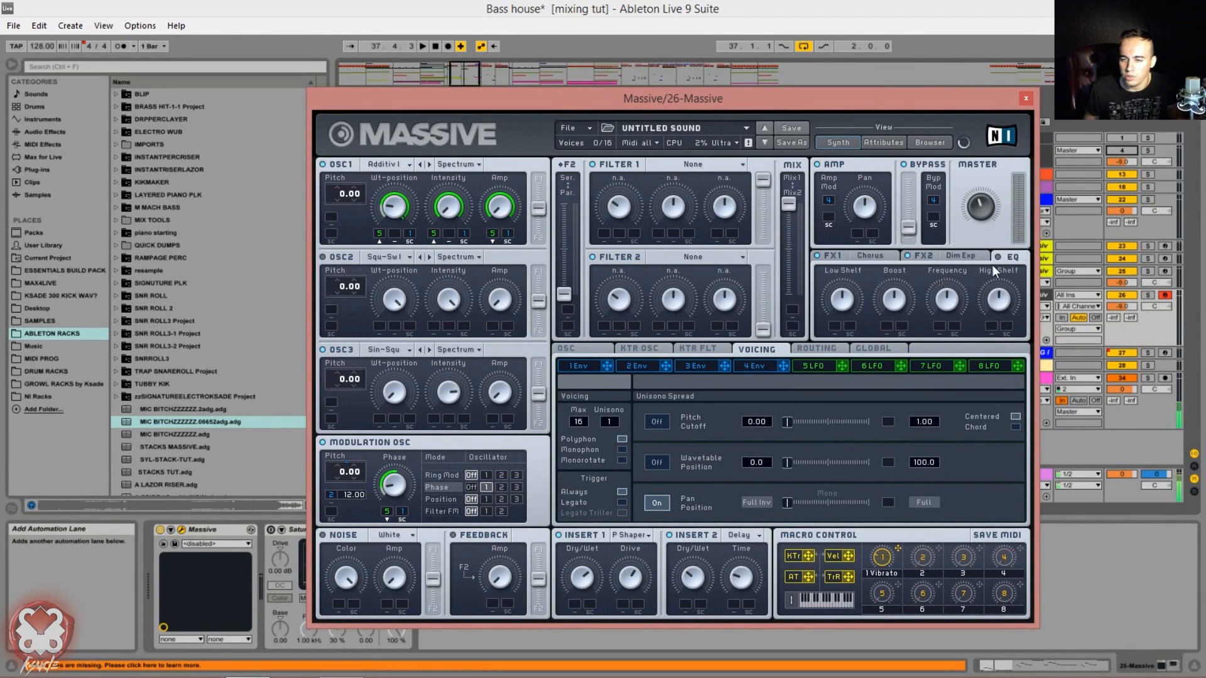
{"action": "left_click", "coordinate": [974, 256]}
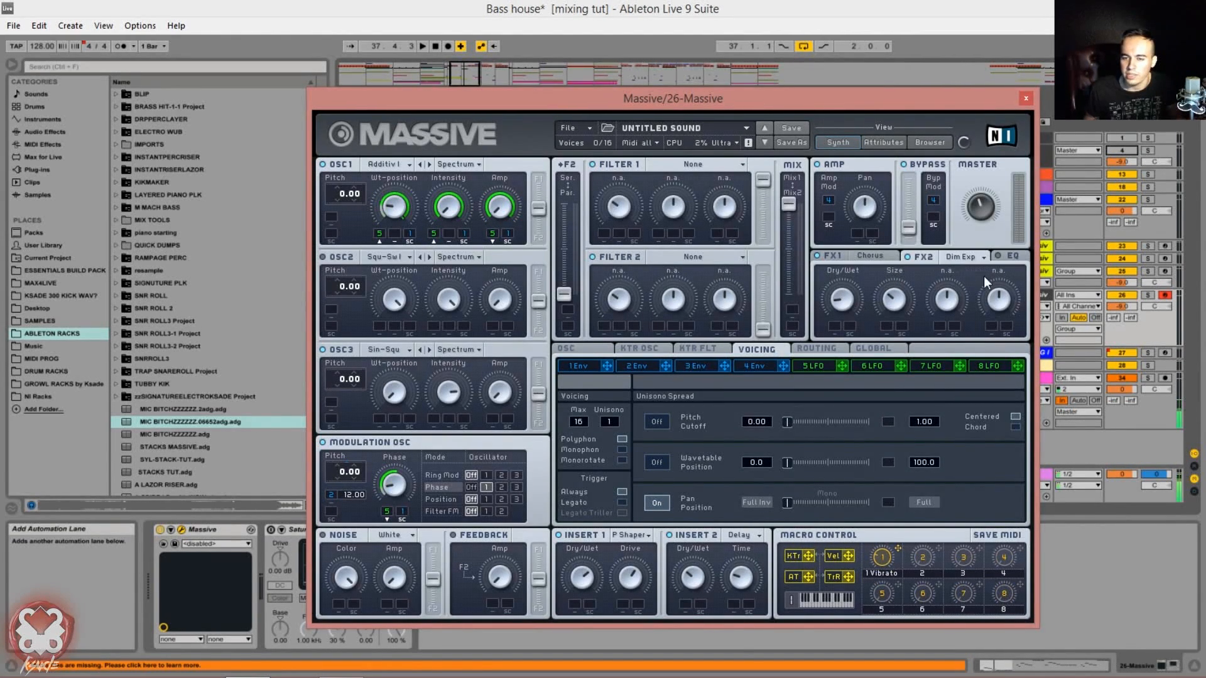
{"action": "left_click", "coordinate": [1008, 258]}
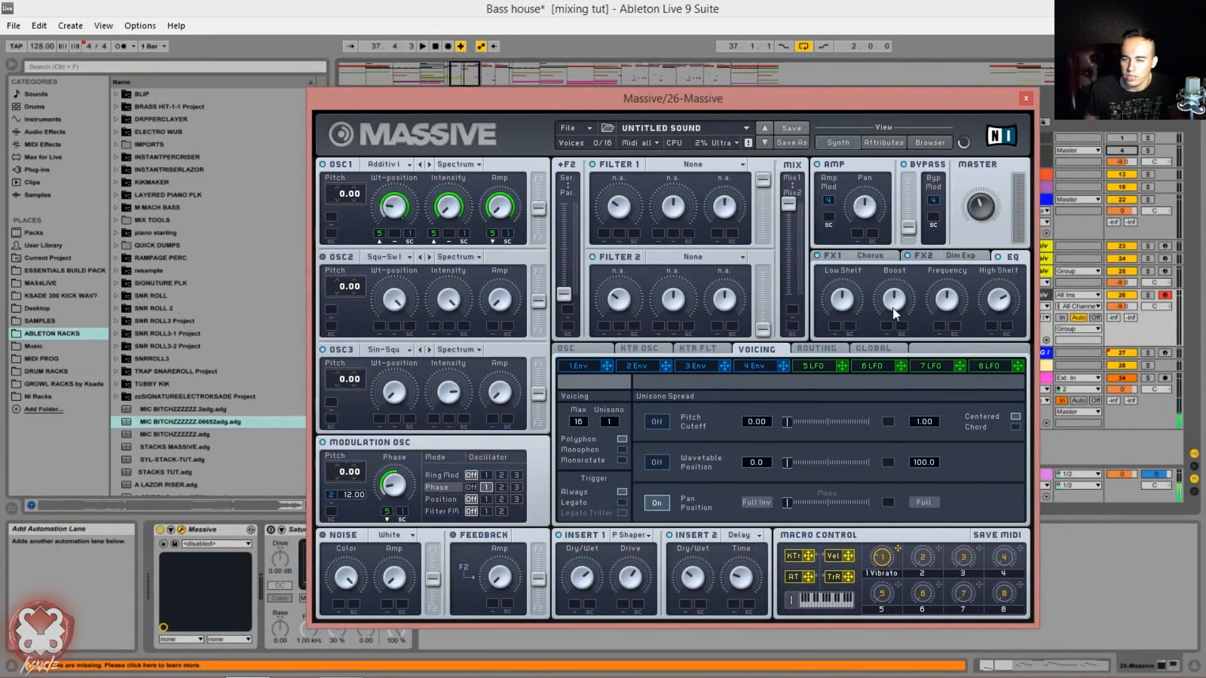
{"action": "left_click_drag", "start_coordinate": [893, 307], "coordinate": [901, 291]}
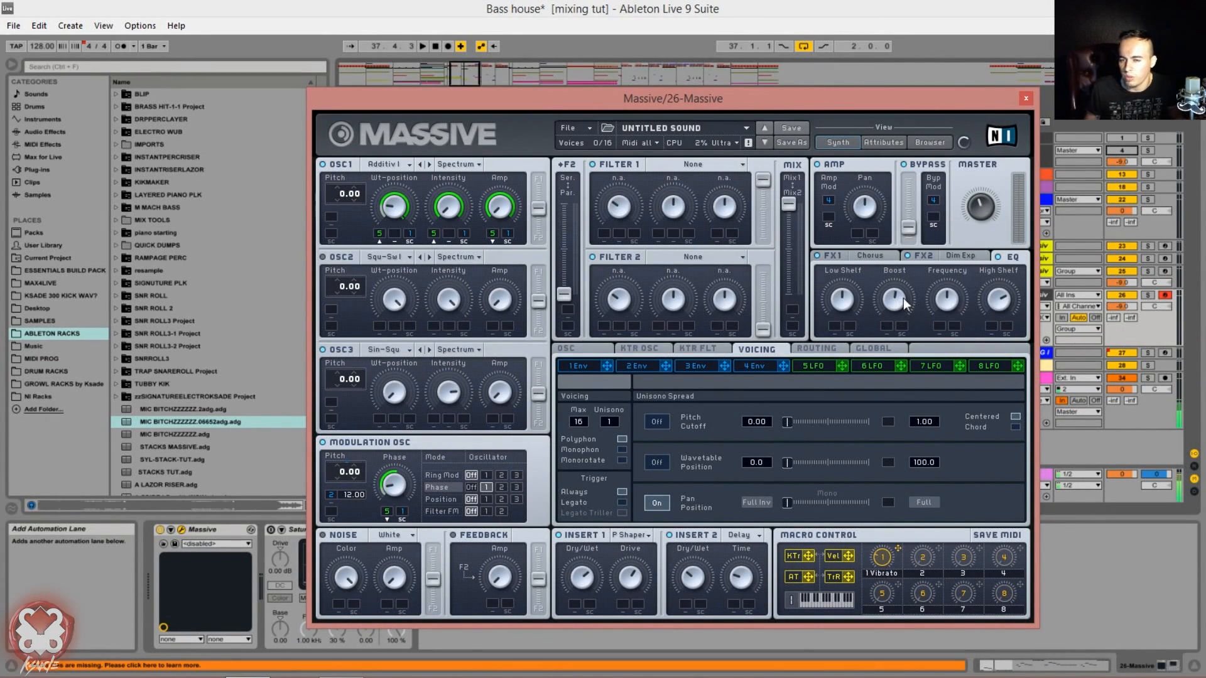